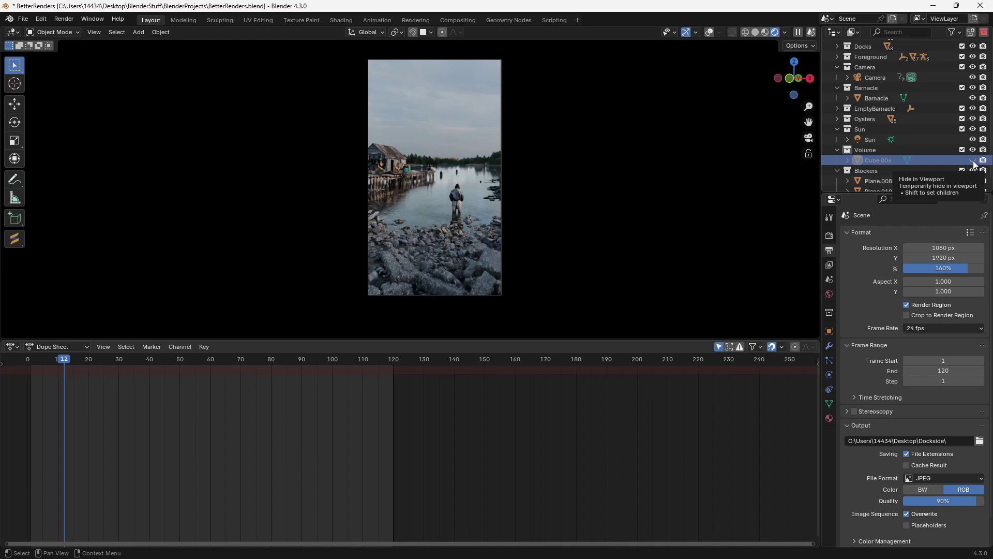
Step: Show the volume cube Cube.006 in the viewport and switch the lower editor to the Shader Editor
scroll(582, 202, up, 4)
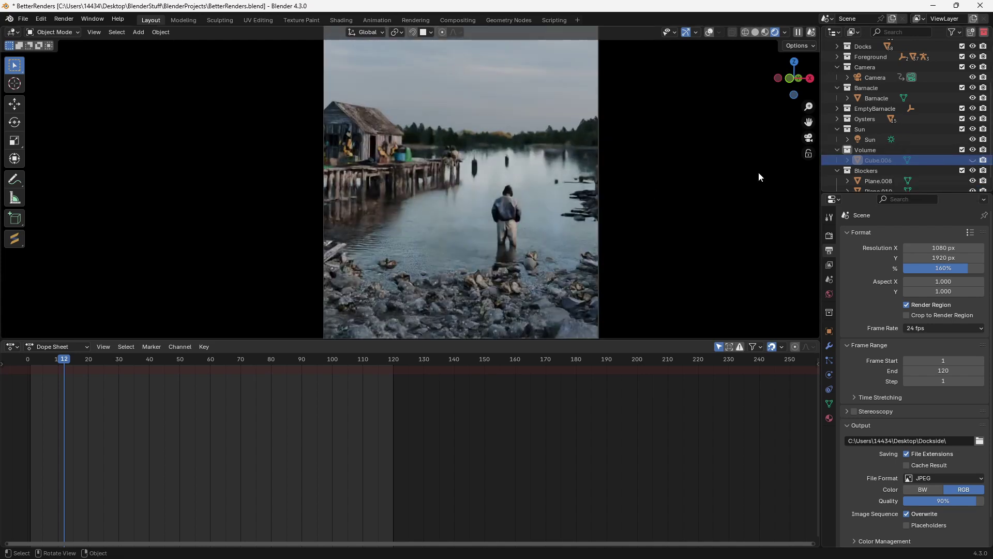
click(972, 160)
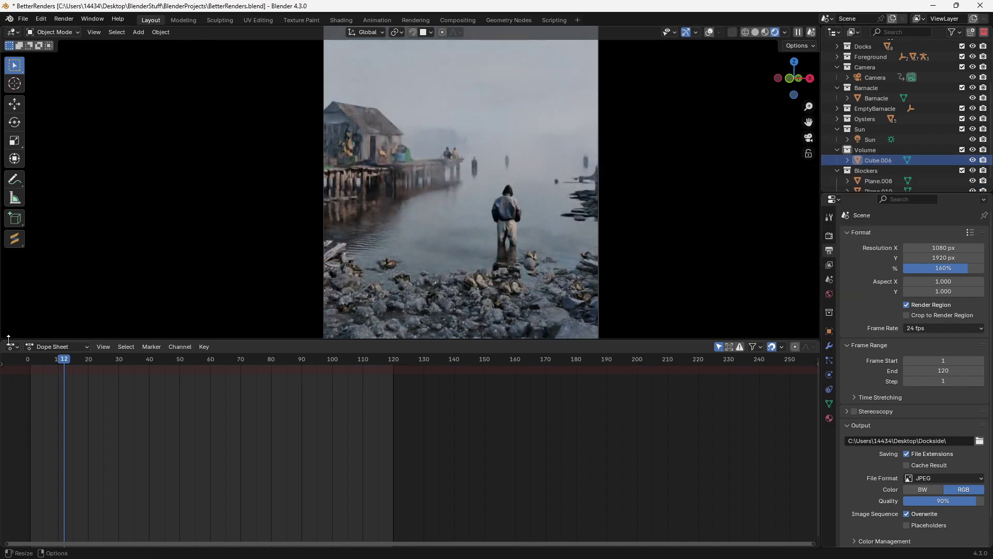
click(11, 347)
click(36, 440)
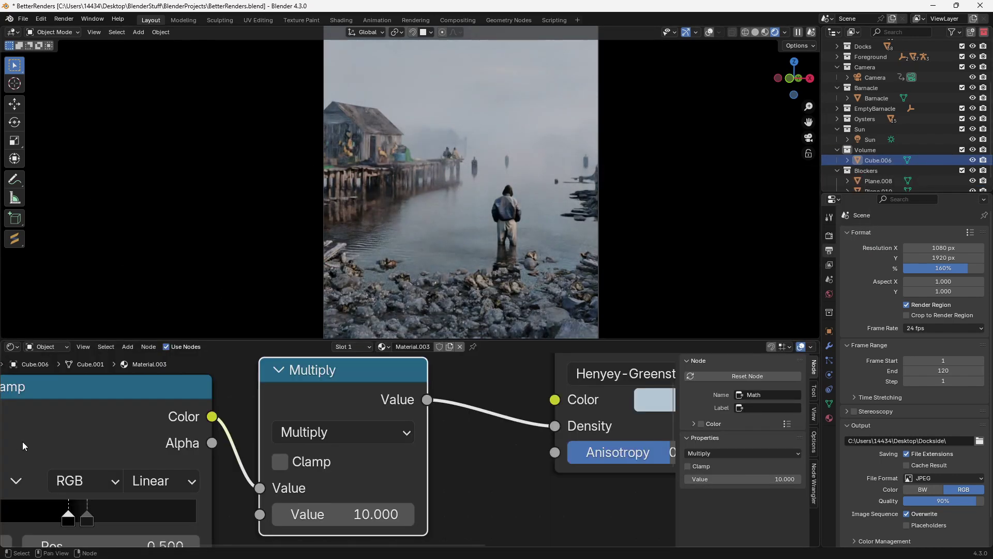
Step: Set the Multiply node's value to 5 in the volume cube's material to thin the fog
scroll(374, 494, down, 2)
click(383, 497)
text(5)
key(Return)
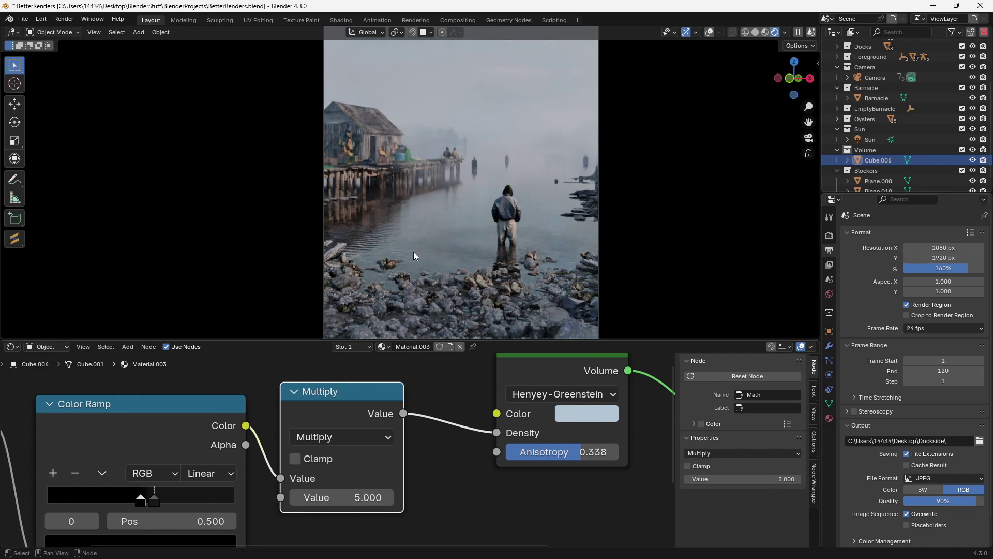
scroll(561, 119, down, 3)
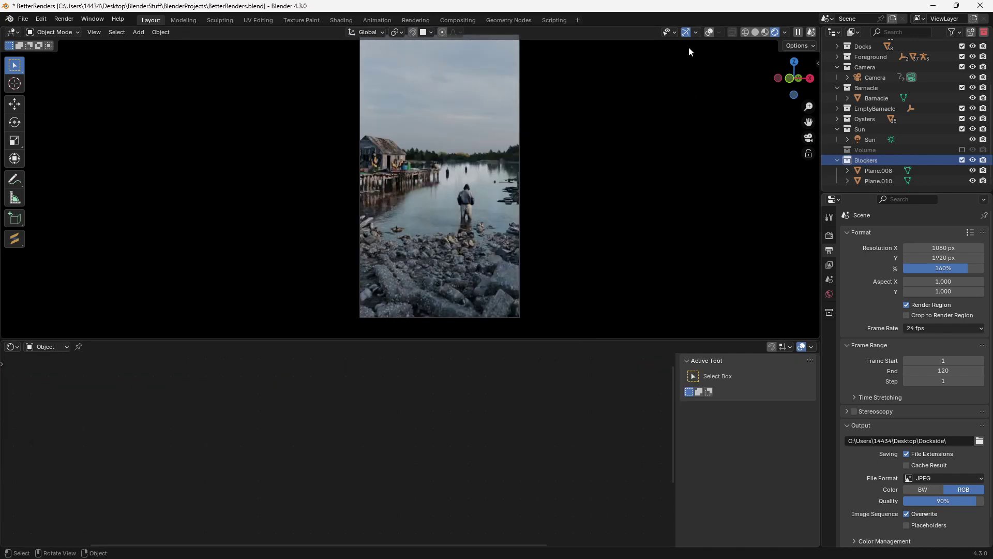
Step: Add a cube and scale it up until it encloses the whole dock scene
key(KP_0)
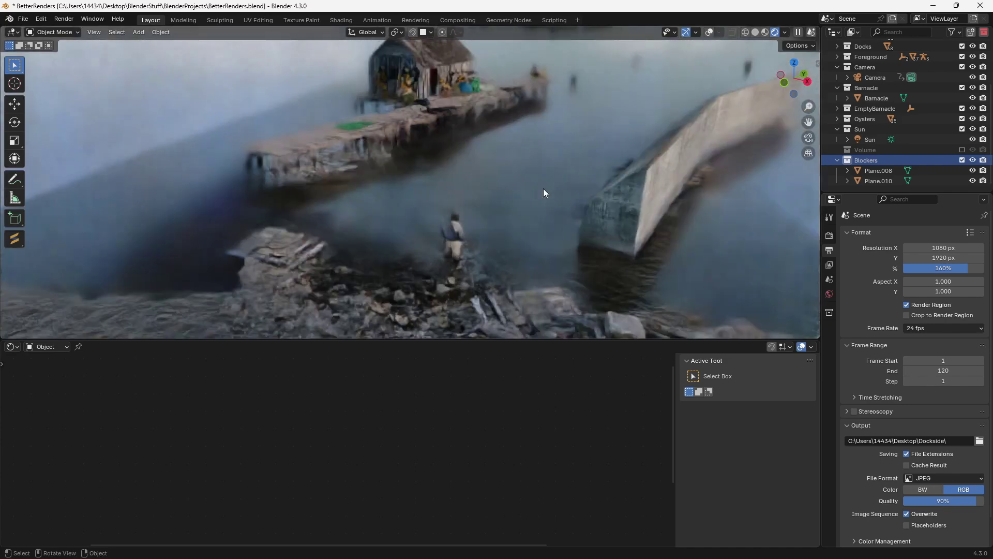
key(shift+a)
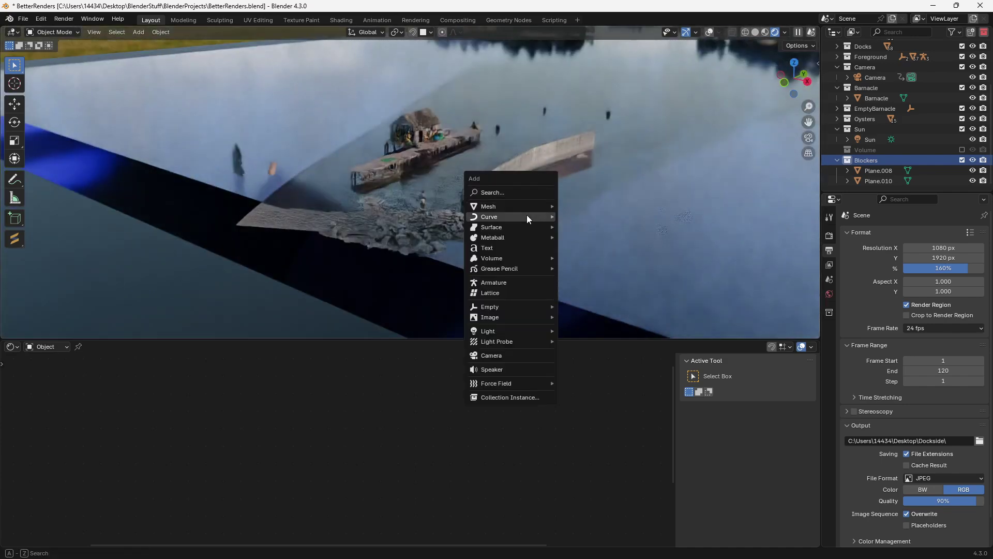
mouse_move(526, 209)
click(616, 217)
key(s)
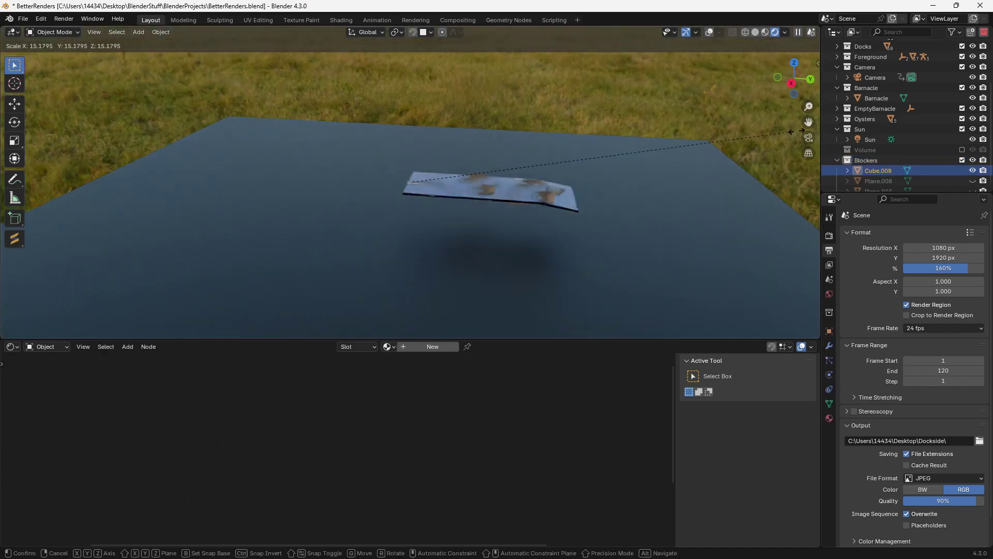
click(655, 63)
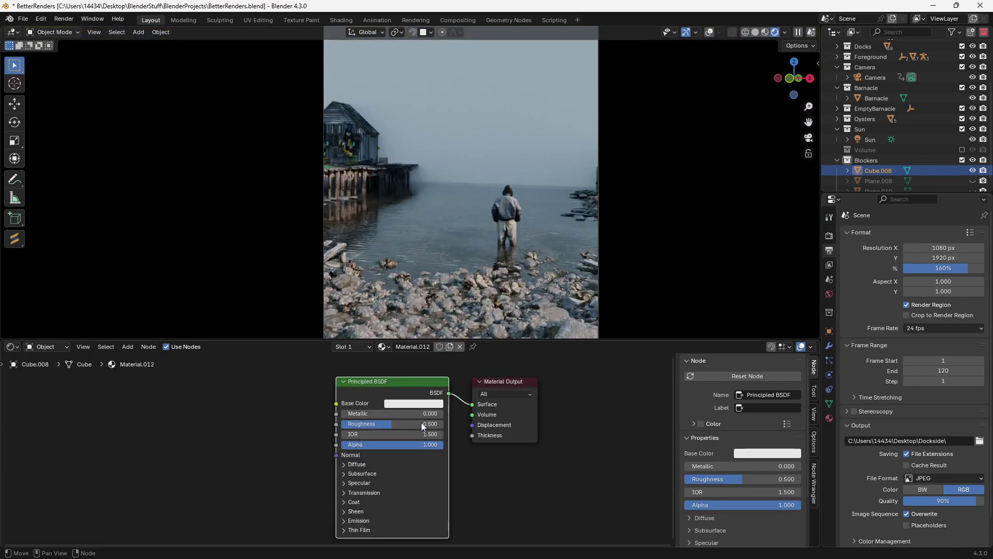
Step: Replace the new cube's Principled BSDF with a Volume Scatter node feeding the Volume output, with density 0.1 and anisotropy 0.031
key(x)
key(shift+a)
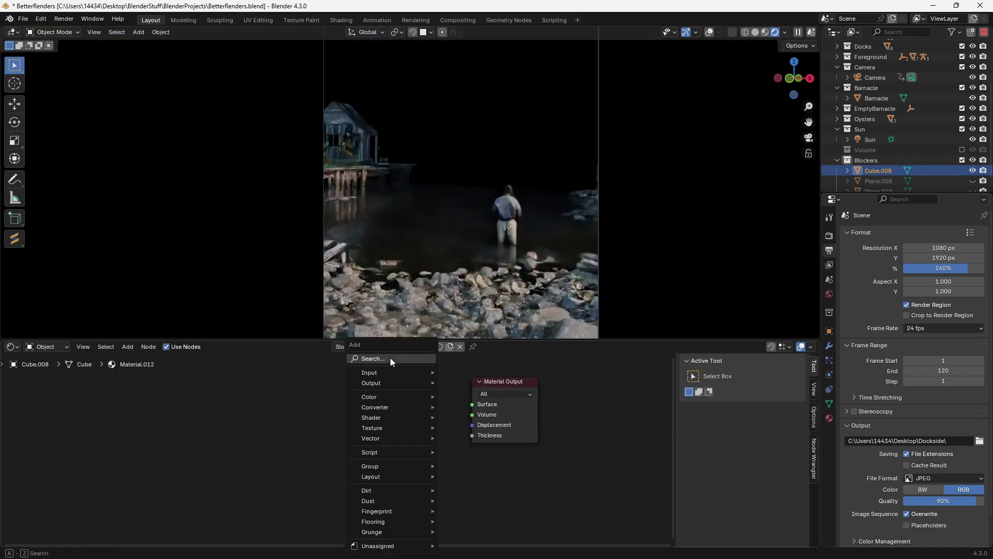
click(390, 358)
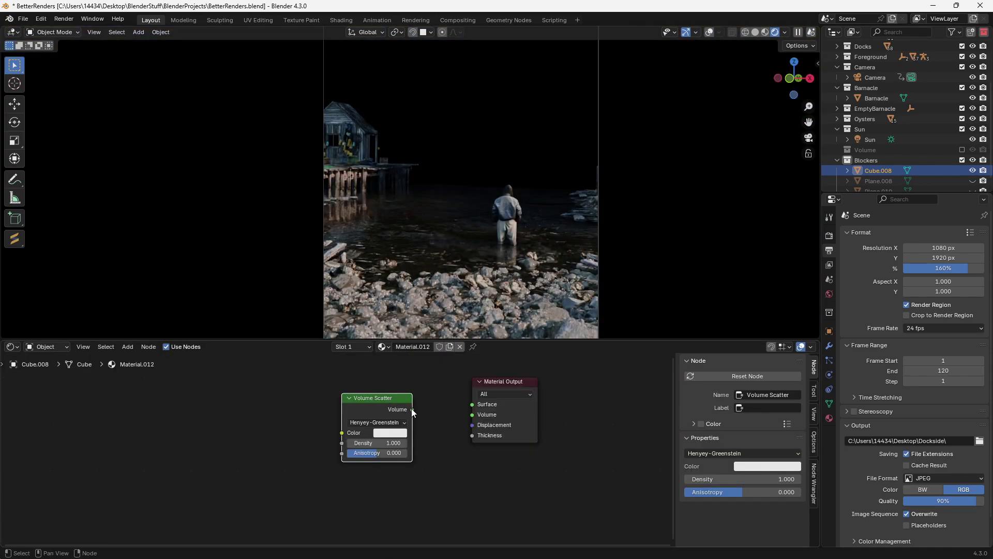
drag(413, 410, 459, 414)
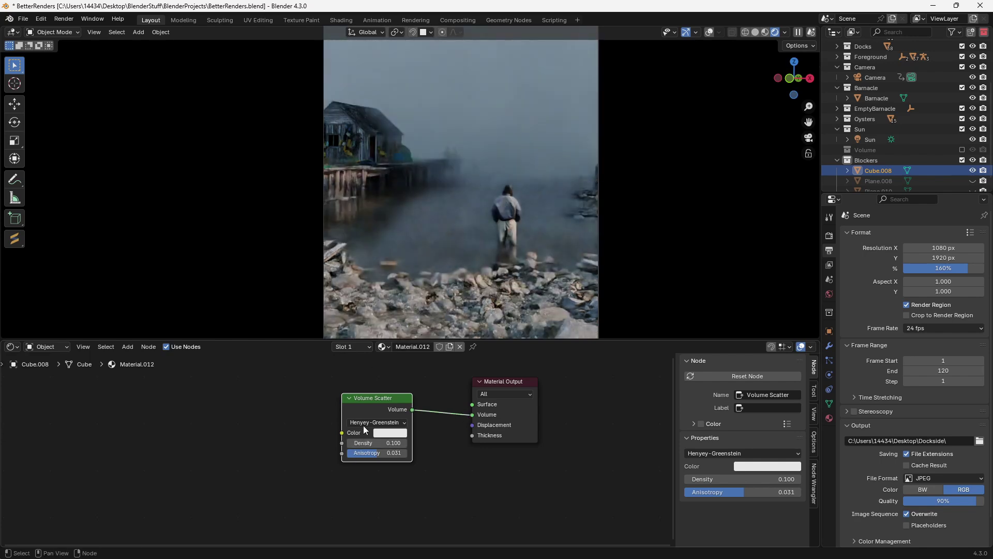
drag(384, 399, 402, 390)
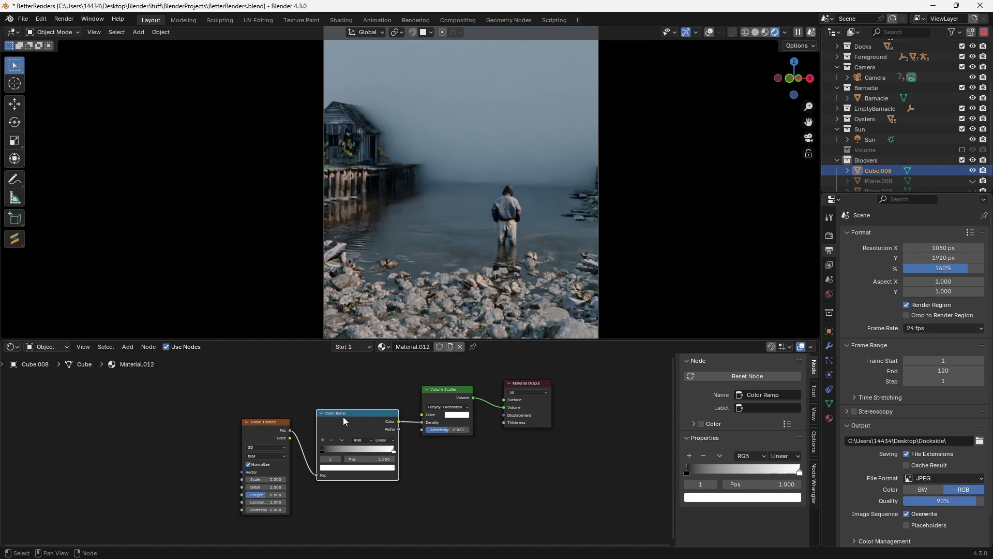
Step: Darken the white stop of the Color Ramp driving the Volume Scatter density
click(529, 384)
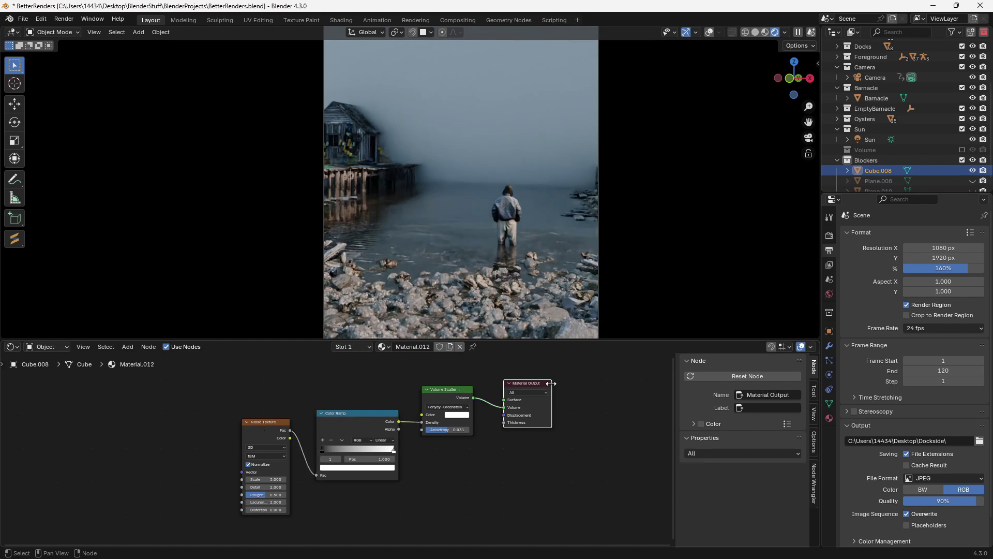
scroll(398, 455, up, 1)
click(400, 473)
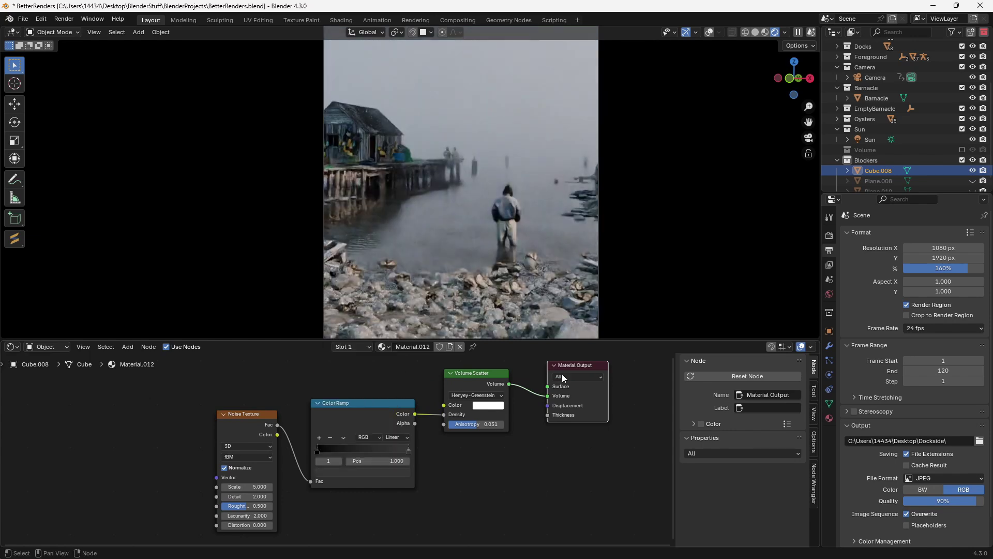
Step: Bring the Color Ramp's stops close together near 0.5 and set the noise scale to 21.5 for patchy fog
drag(358, 451, 355, 449)
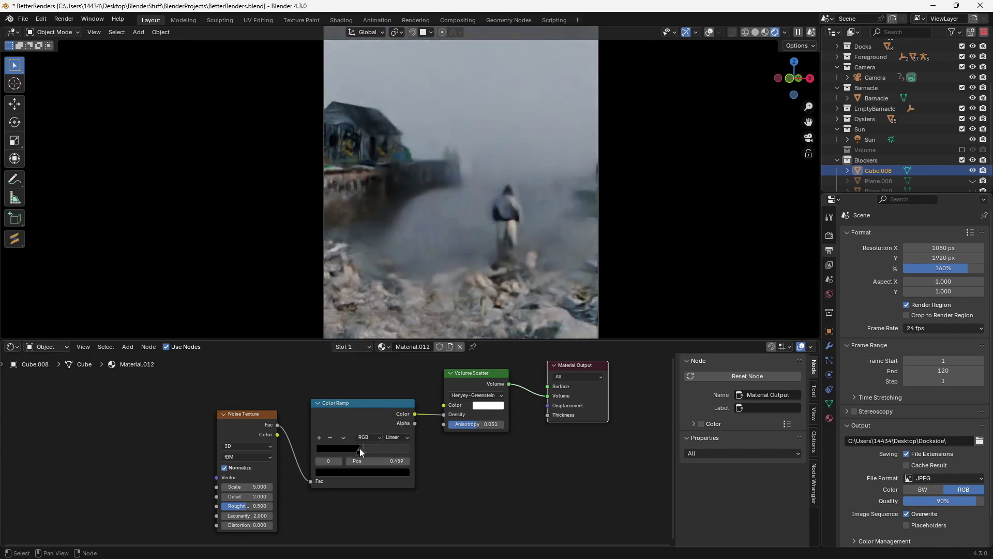
scroll(361, 446, up, 2)
scroll(336, 217, down, 5)
scroll(455, 157, up, 5)
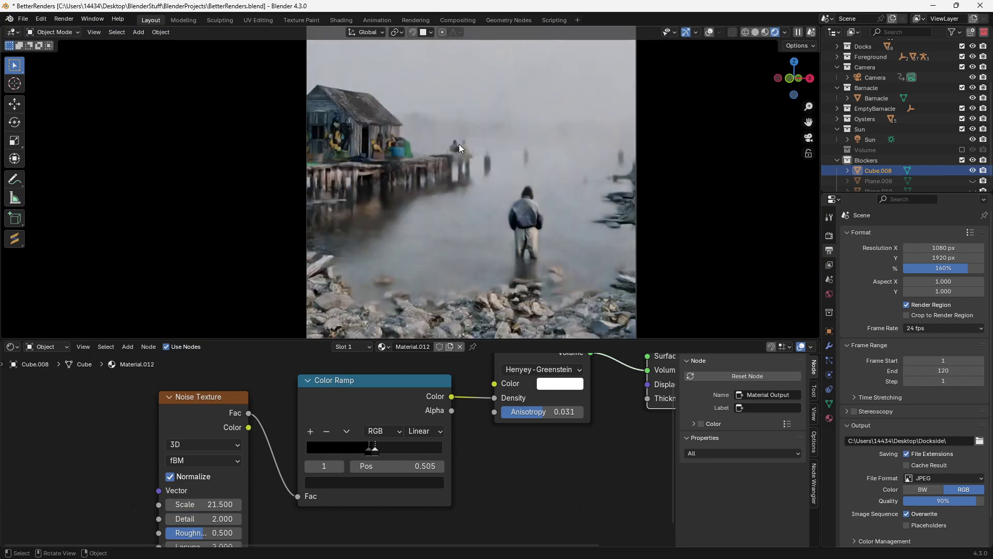
scroll(390, 227, up, 3)
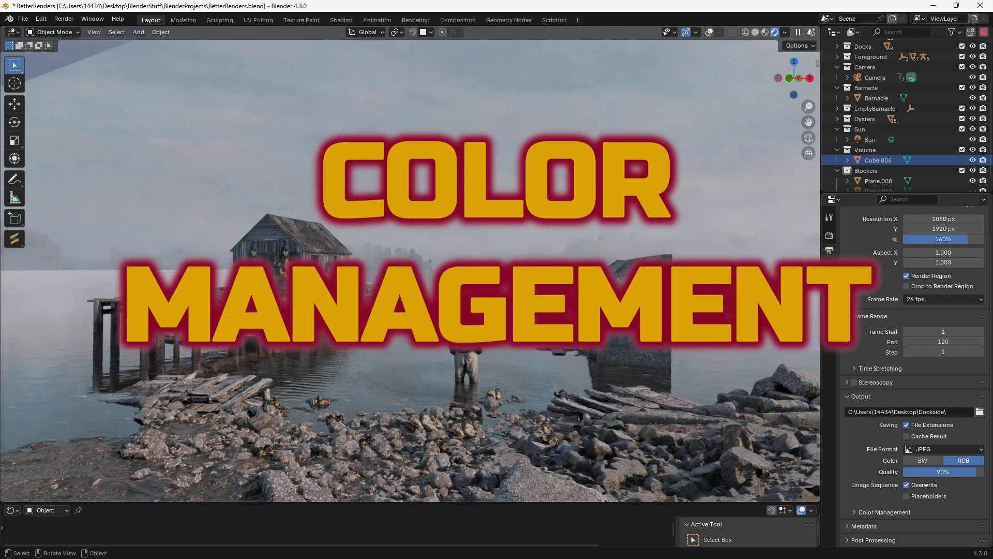
Step: Set the scene's color management look to Medium High Contrast in the render properties
click(829, 236)
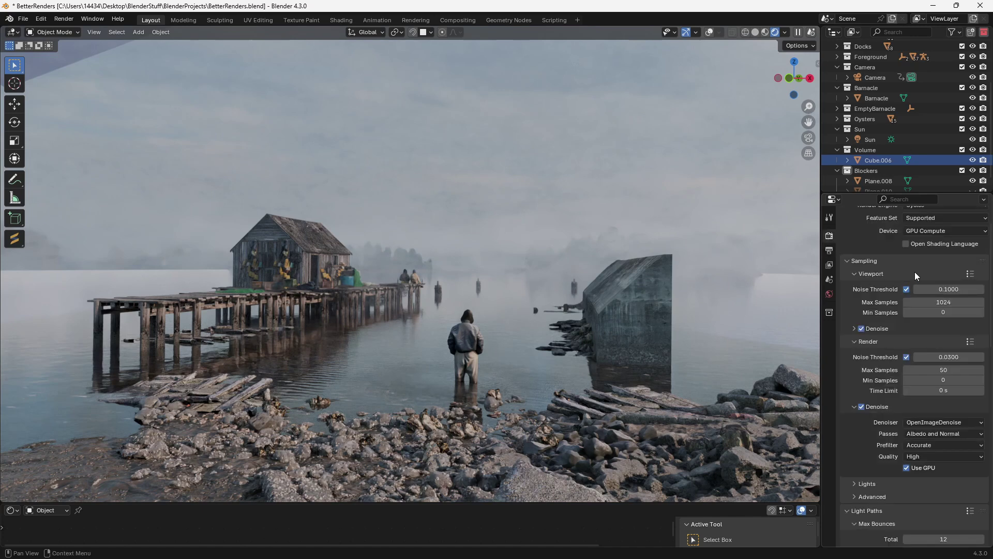
scroll(915, 272, down, 12)
scroll(920, 304, down, 5)
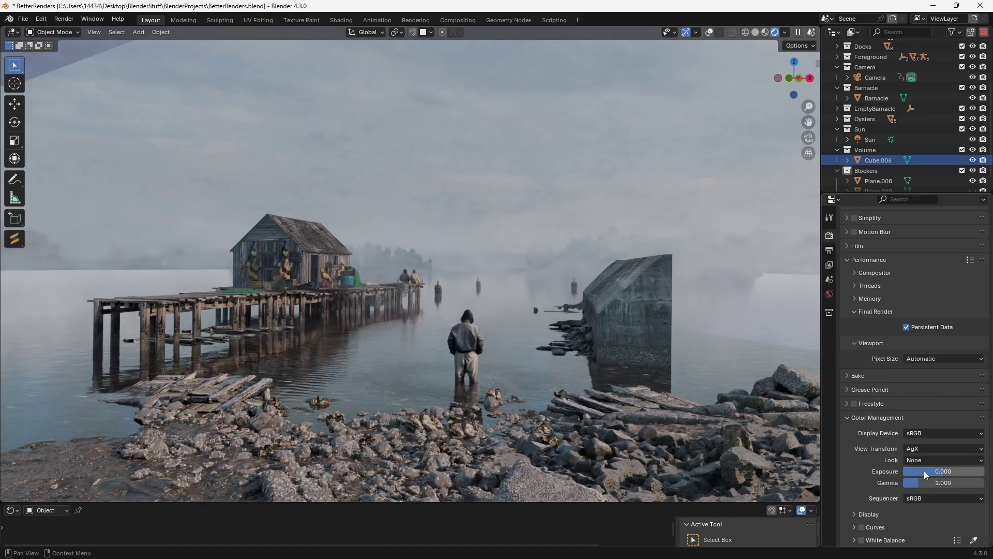
click(917, 459)
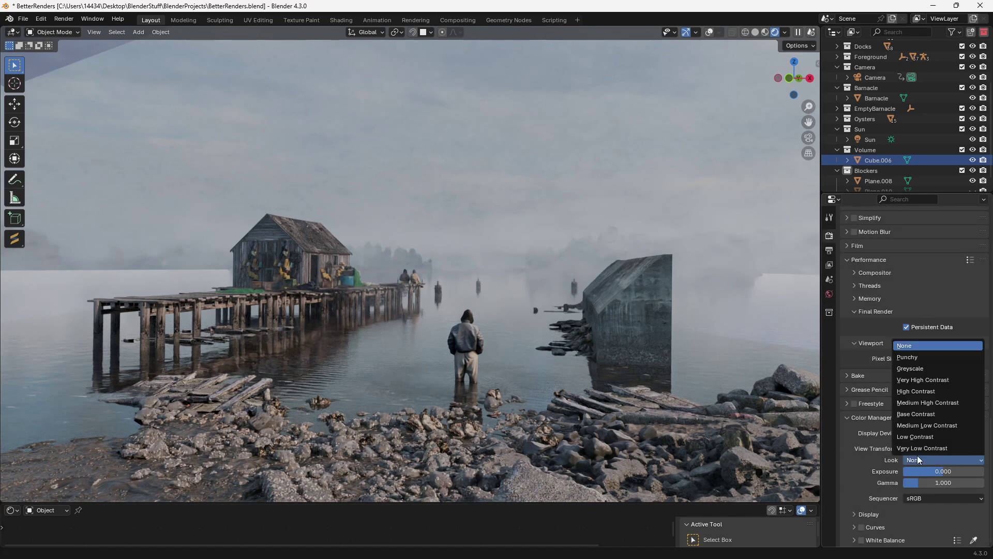
click(915, 402)
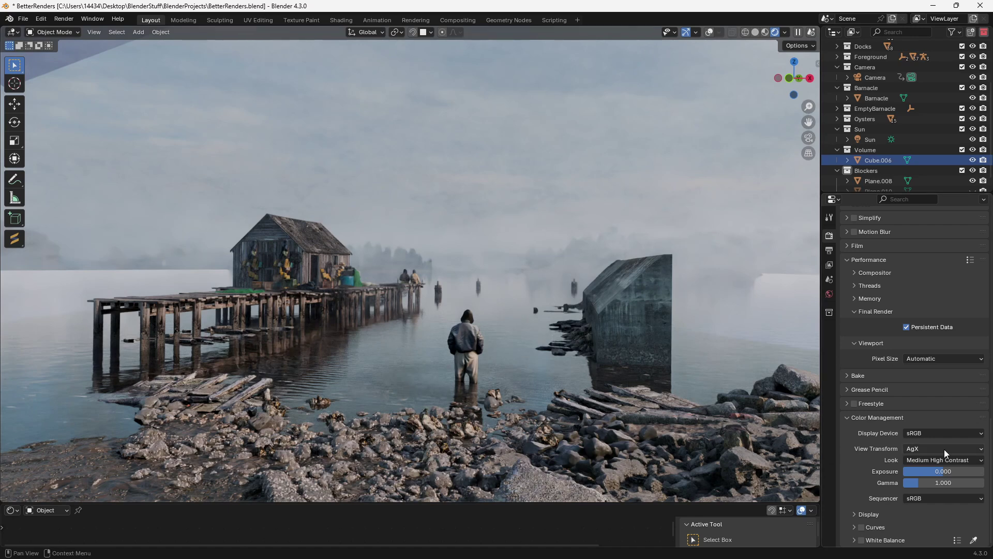
ctrl+scroll(931, 459, down, 1)
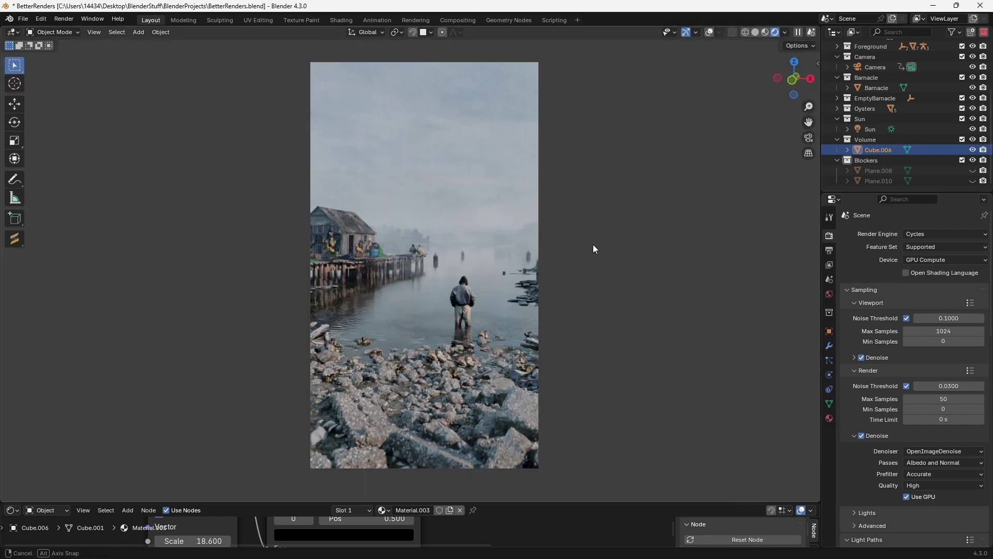
Step: Add a plane and scale it as a light blocker, and open the base color of Plane.008's material
key(shift+a)
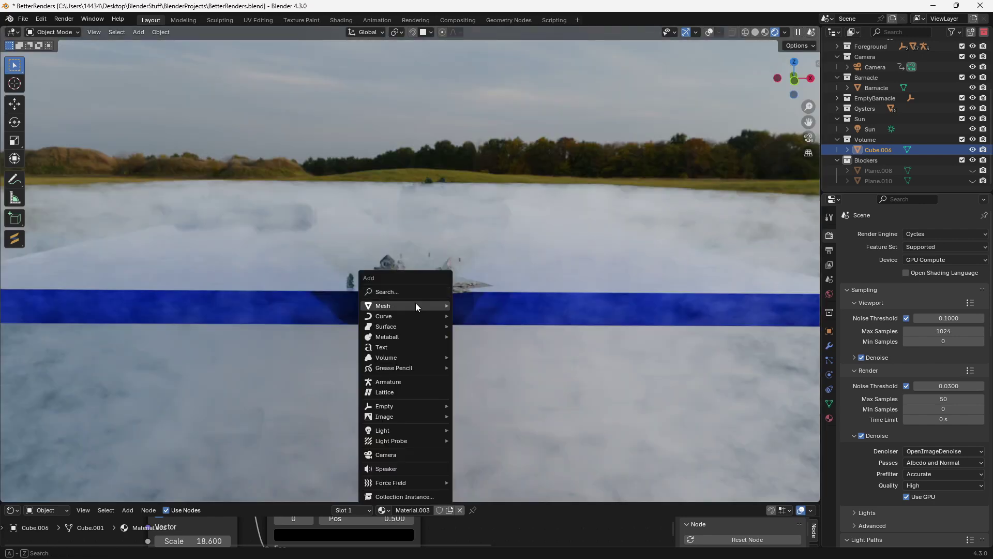
mouse_move(415, 305)
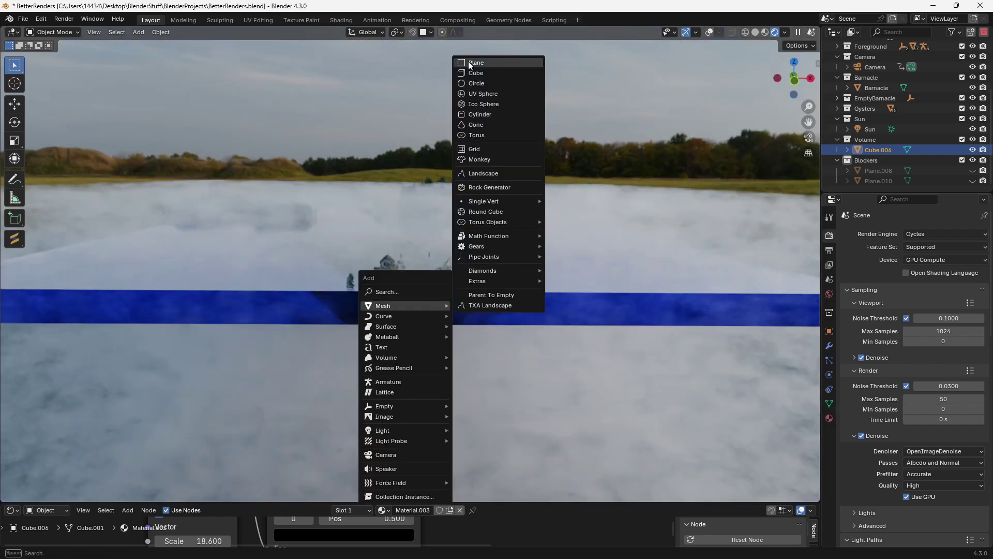
click(474, 62)
key(s)
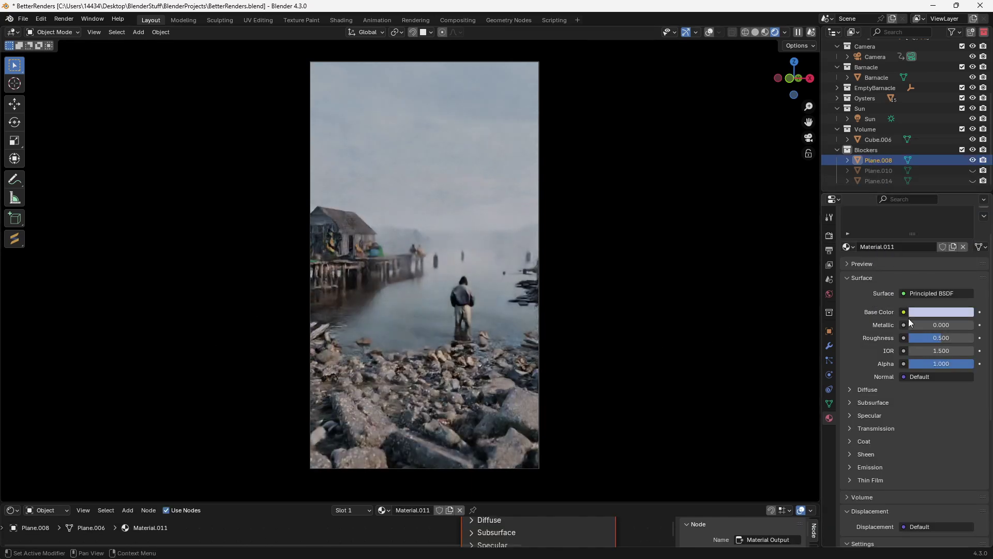
click(933, 312)
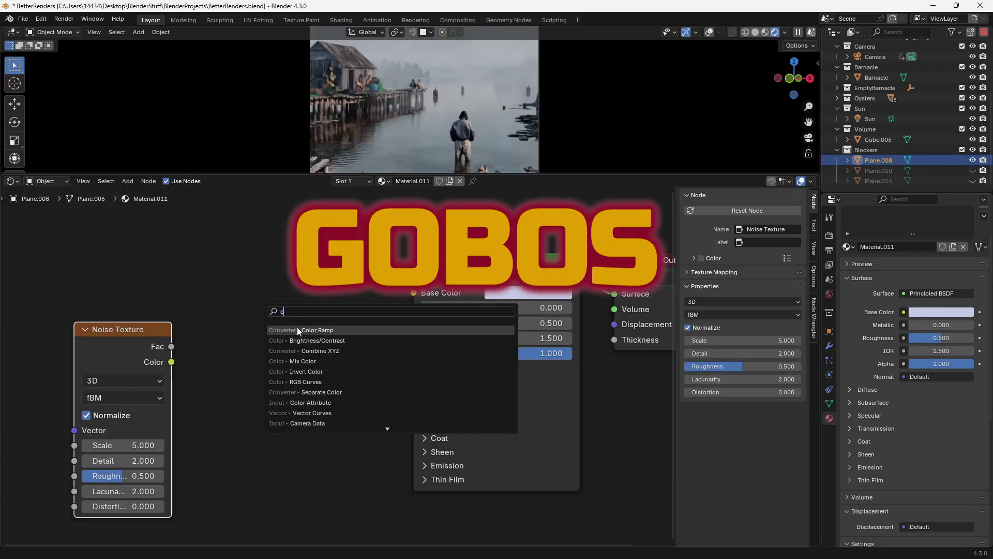
Step: Add a Color Ramp beside the Noise Texture in Plane.008's material and link the noise Fac output to it
key(Return)
click(199, 328)
middle_drag(236, 380, 324, 365)
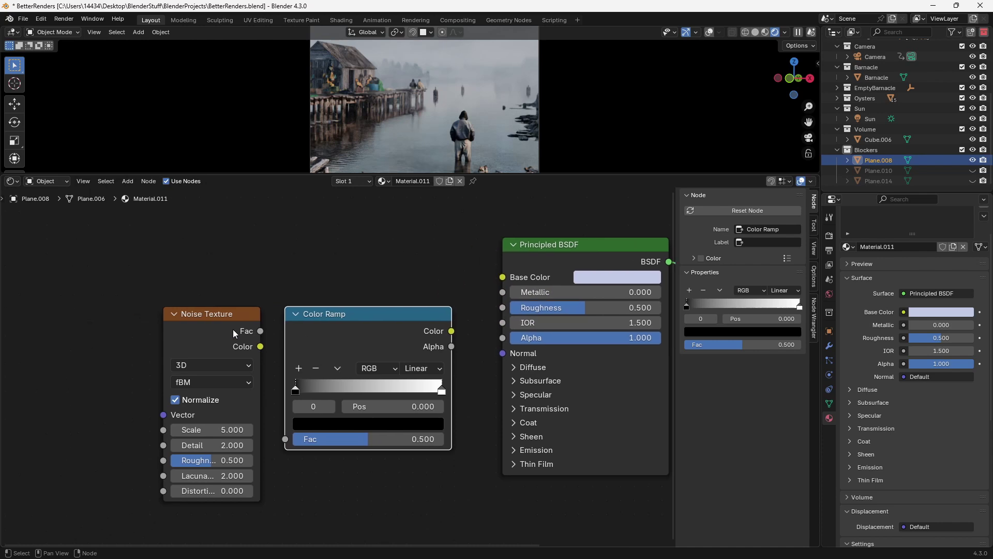
drag(257, 331, 285, 439)
Step: Set the Color Ramp to Constant interpolation and link its color output to the Principled BSDF's Alpha
click(422, 367)
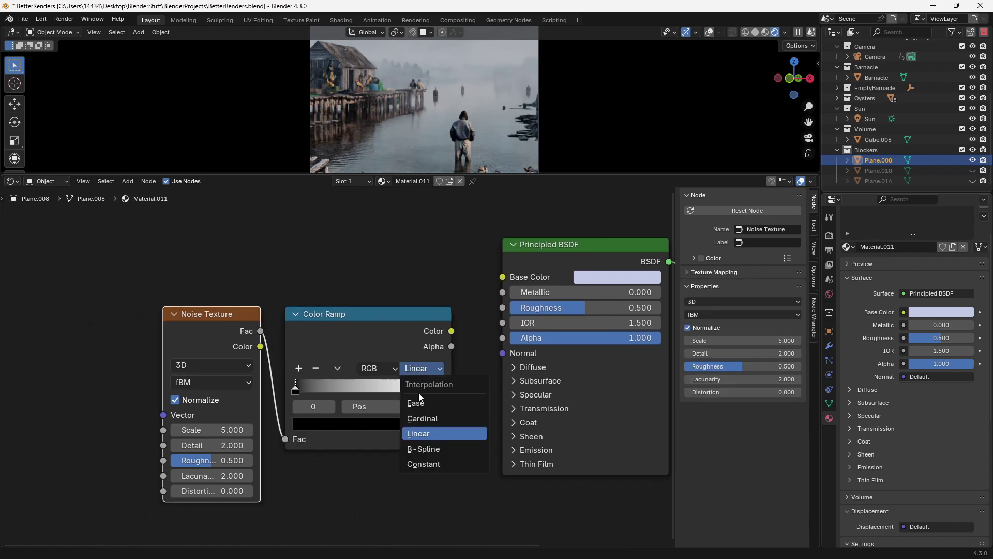
click(419, 464)
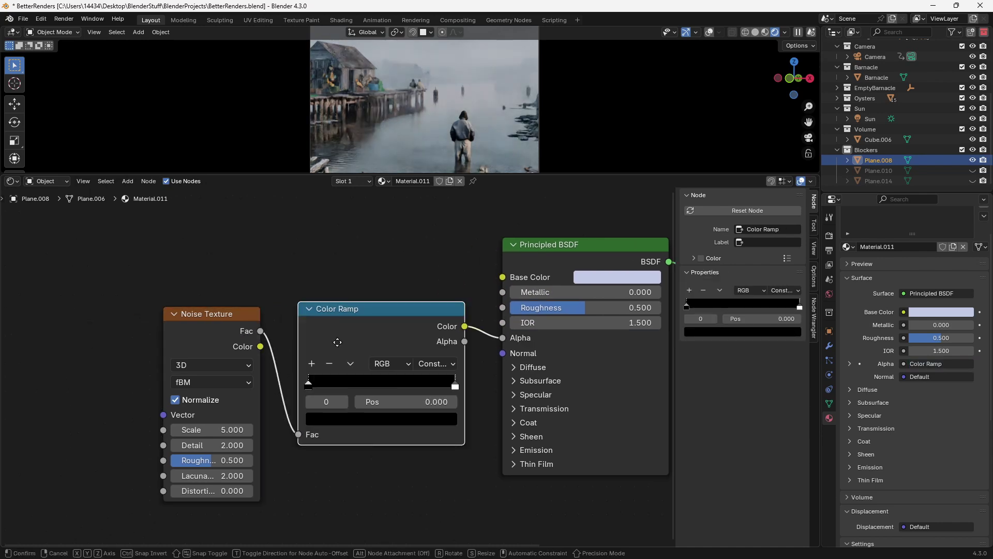
drag(335, 341, 331, 354)
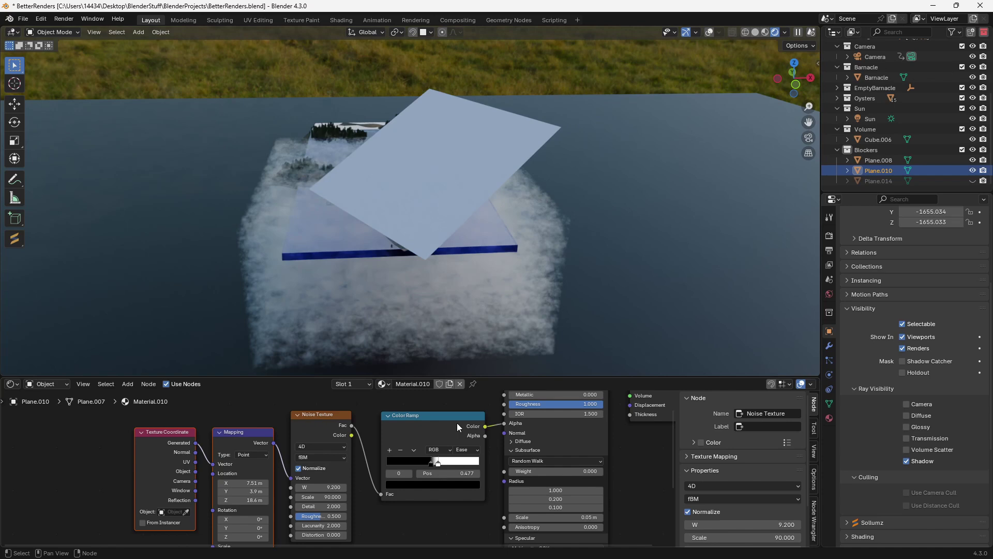
Step: Make the noise-patterned blocker Plane.010 visible to camera rays and move it along the Y axis
click(906, 404)
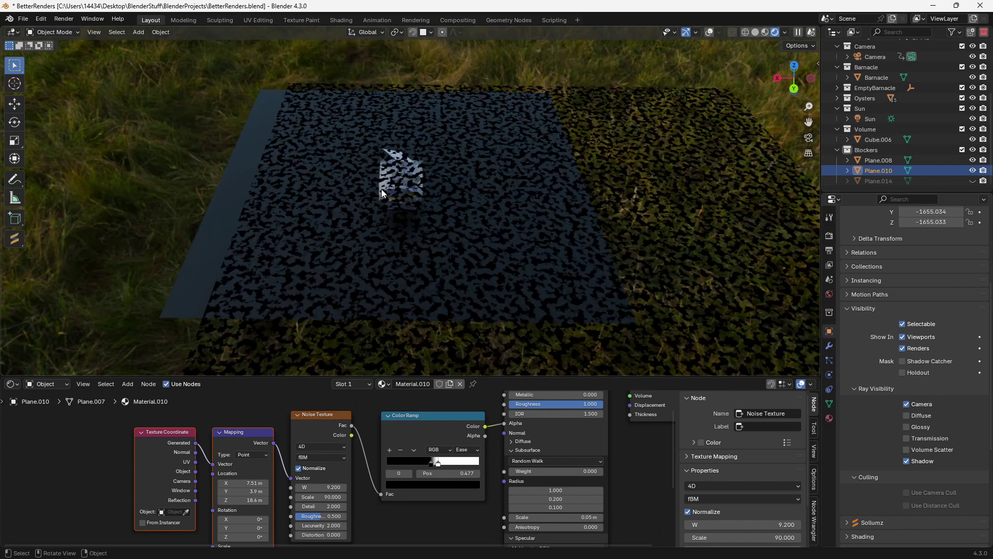
key(g)
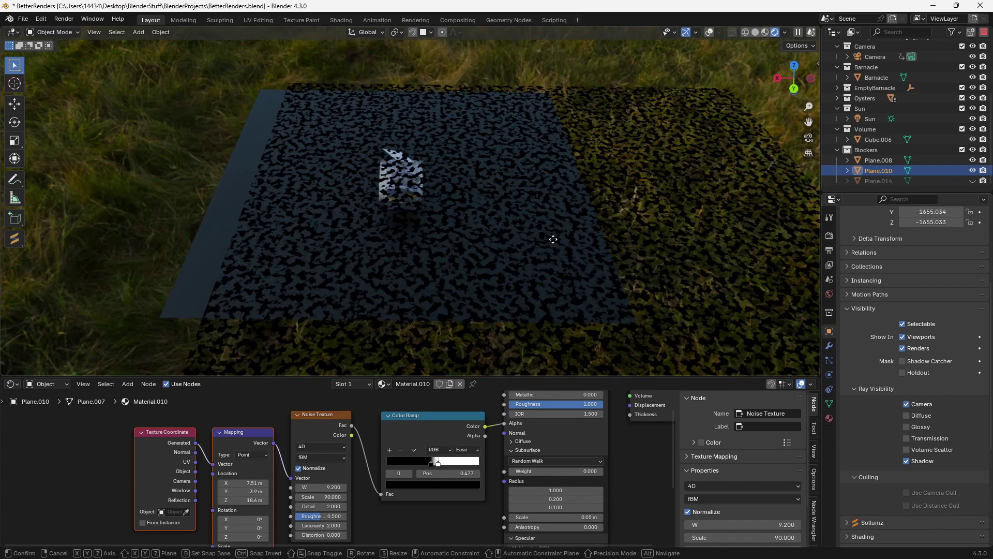
key(y)
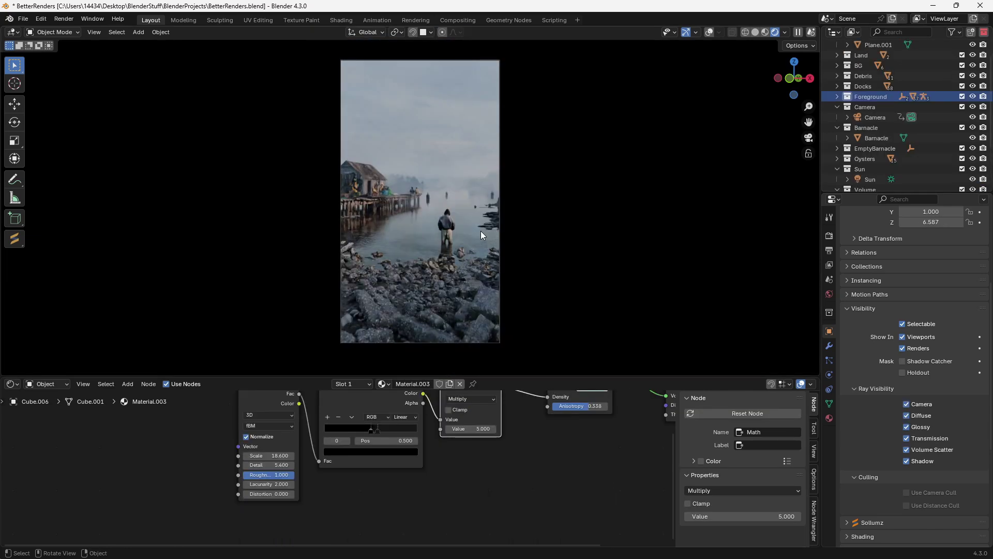
scroll(467, 286, up, 9)
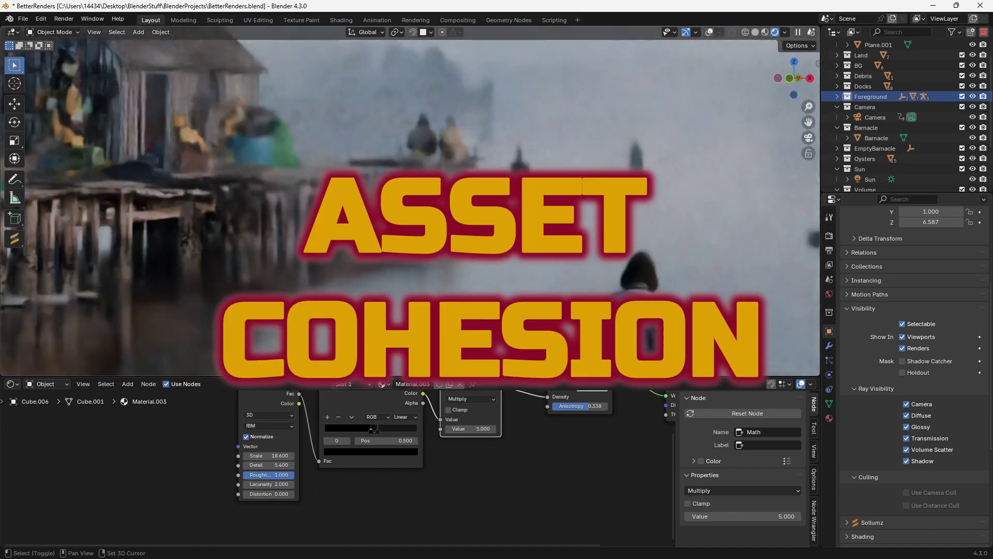
scroll(411, 250, down, 5)
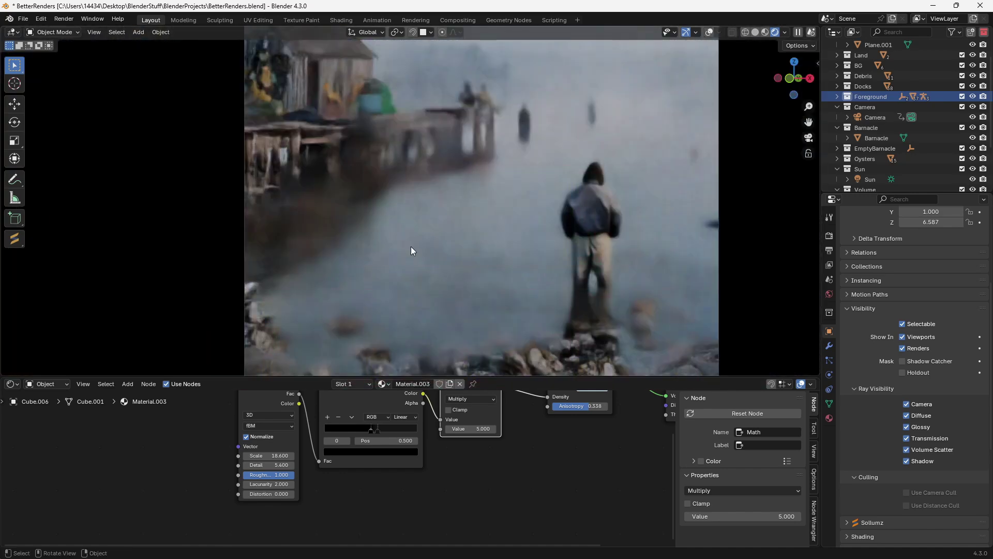
scroll(353, 249, down, 3)
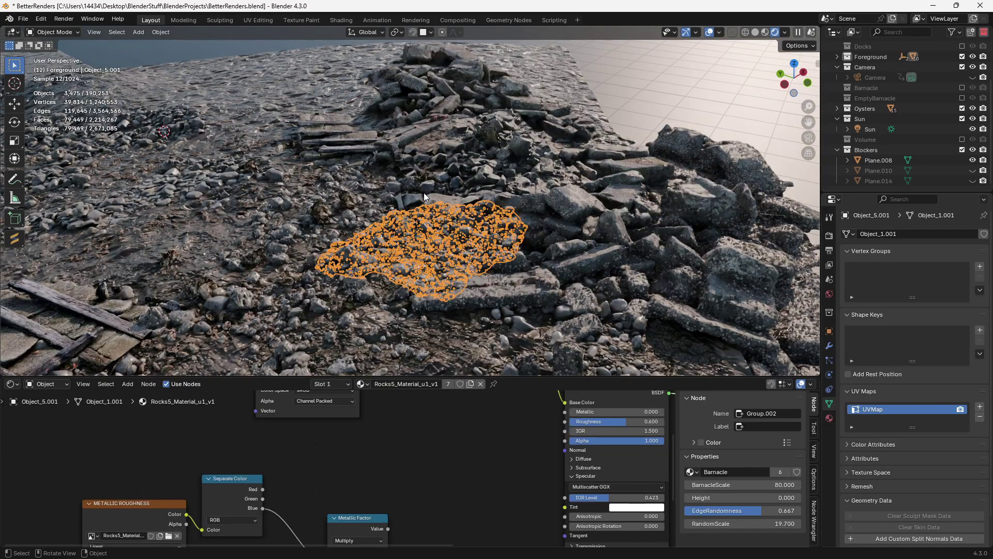
Step: Examine the foreground's rock, cement chunk and concrete debris assets individually and look closely at how they sit together on the shore
click(424, 193)
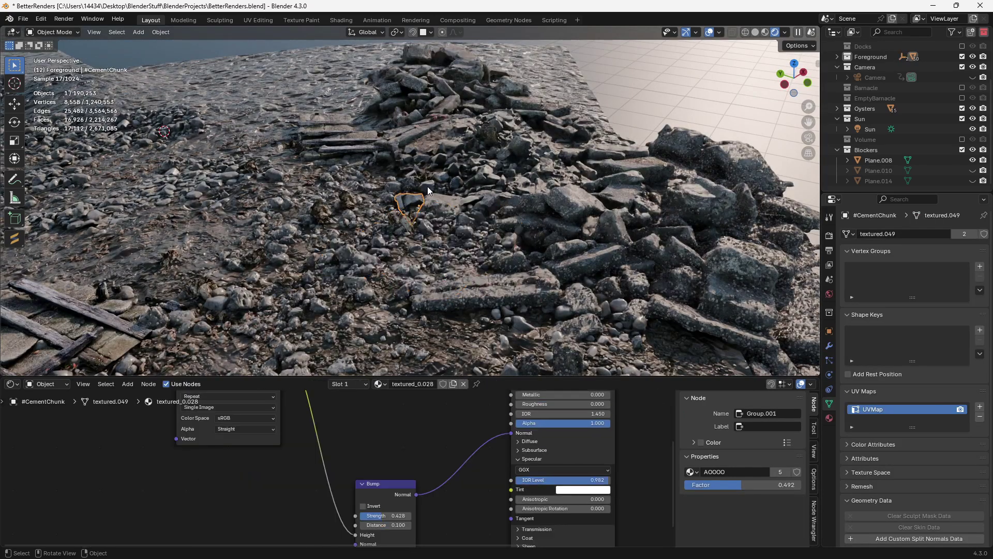
click(432, 196)
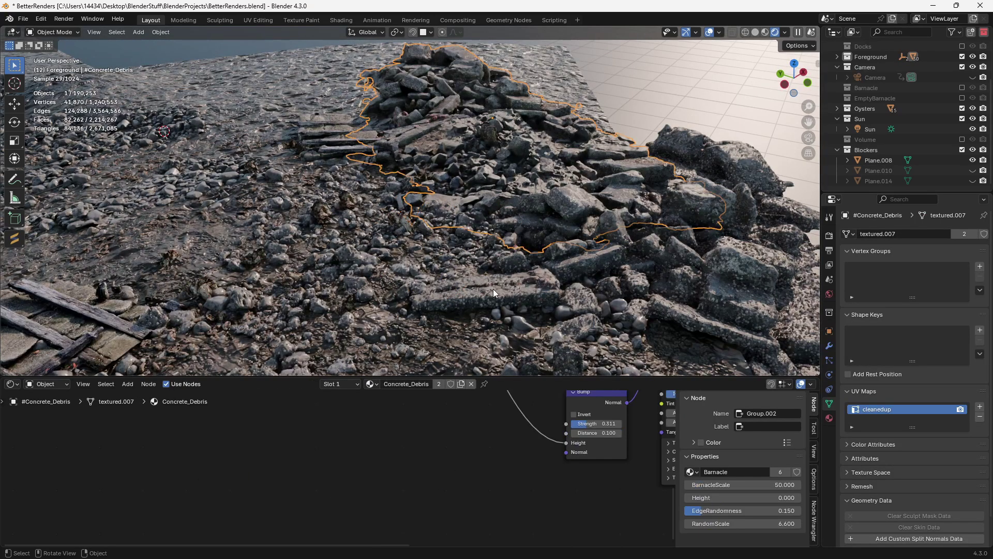
click(349, 253)
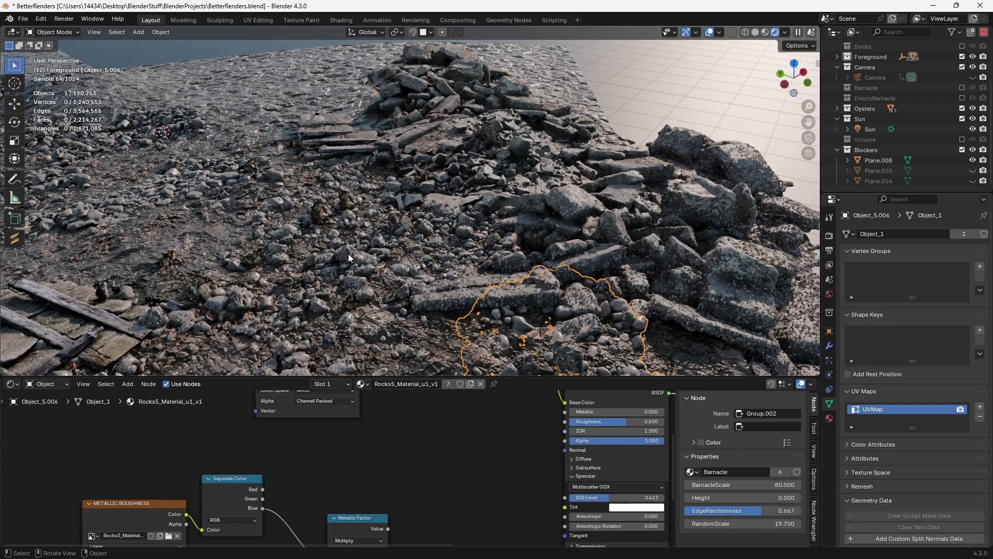
click(313, 306)
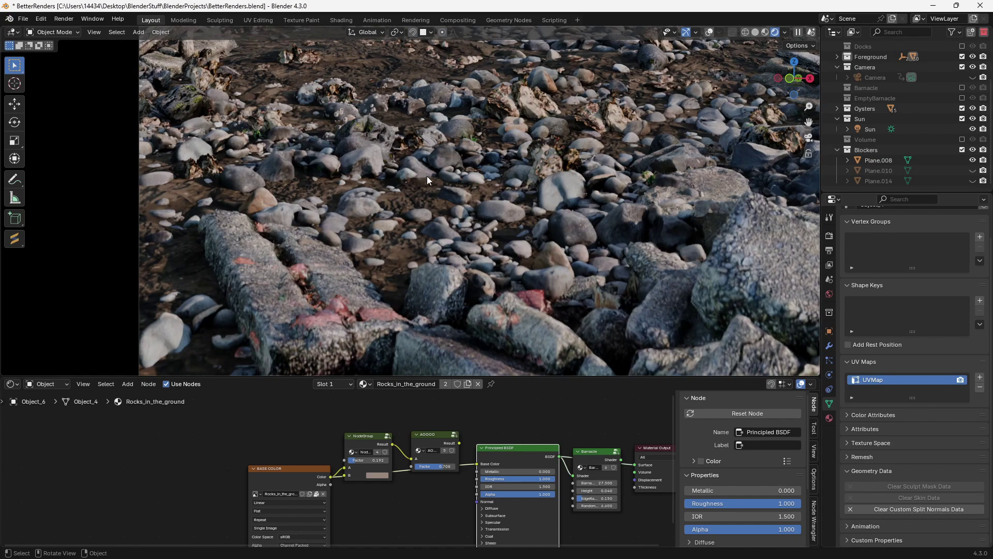
shift+middle_drag(438, 207, 449, 150)
scroll(449, 150, up, 2)
shift+middle_drag(542, 213, 350, 193)
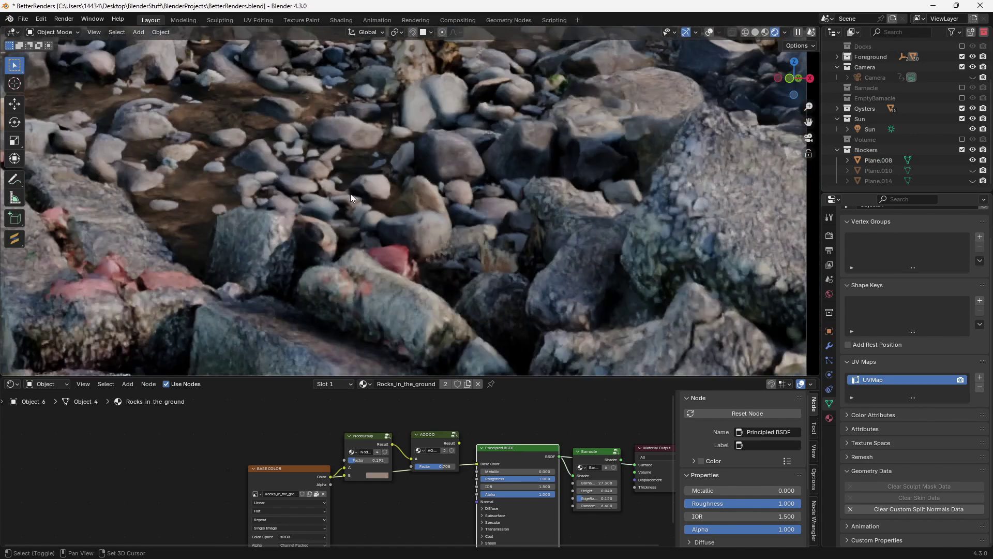
scroll(376, 194, up, 2)
shift+middle_drag(275, 176, 533, 226)
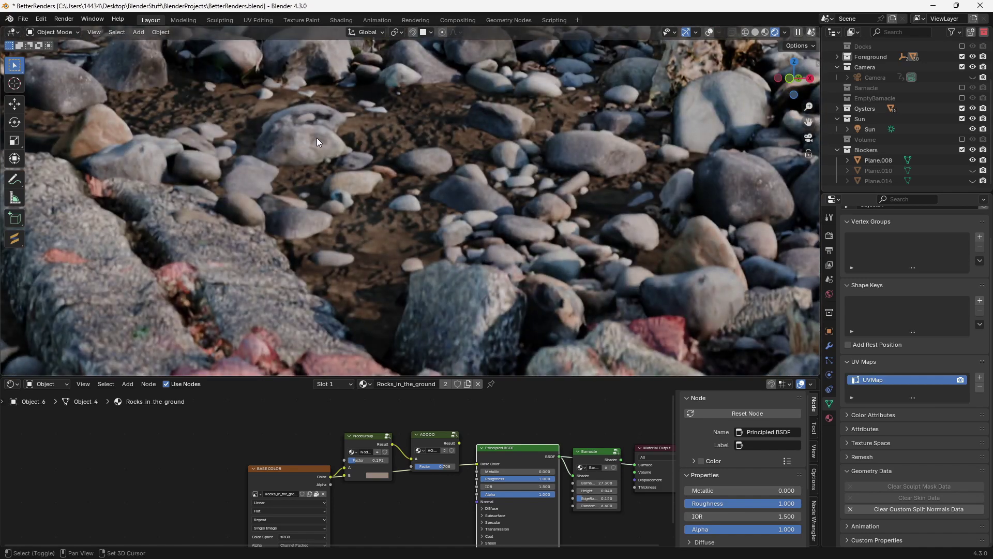
key(KP_0)
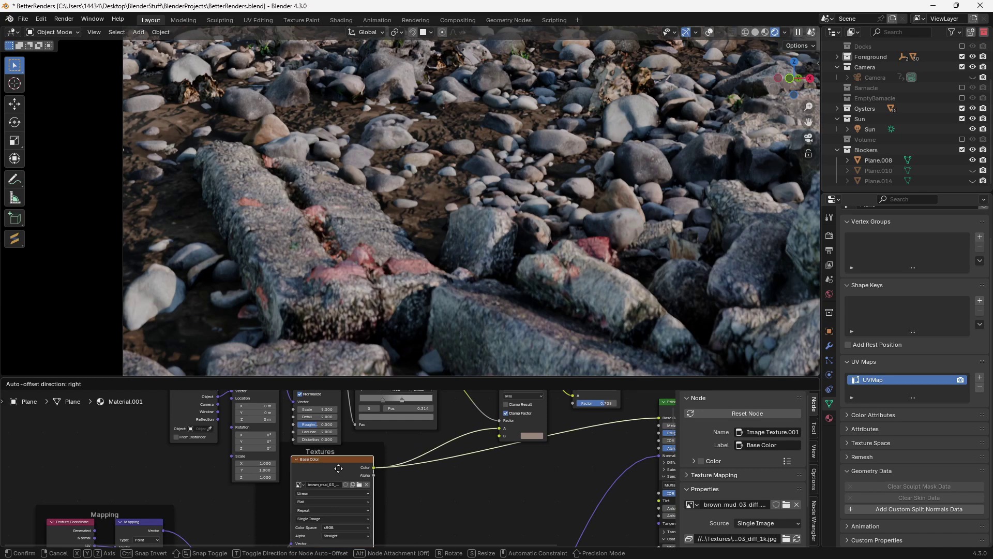
Step: In the mud ground's Material.001, link the Mix node's Result directly to the Principled BSDF's Base Color
click(339, 470)
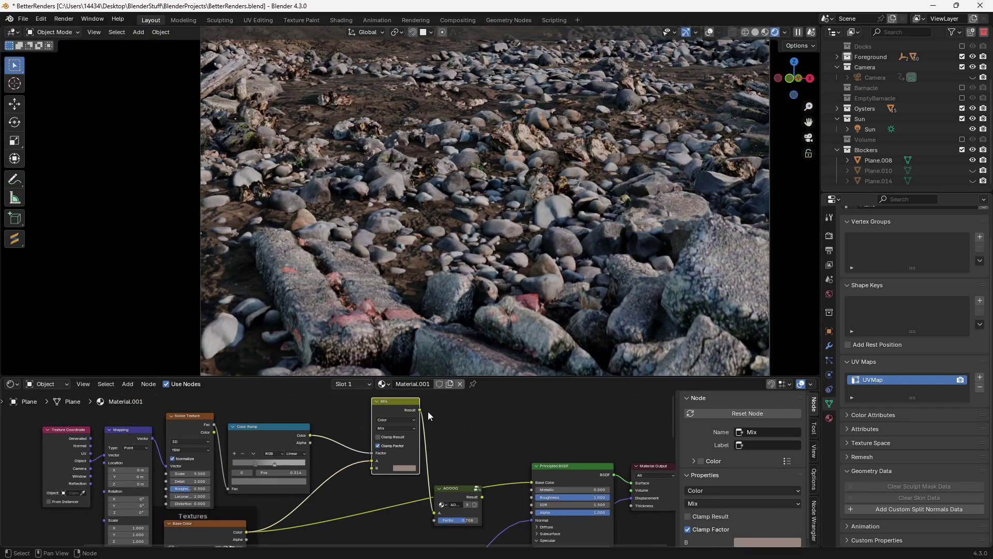
drag(419, 410, 531, 482)
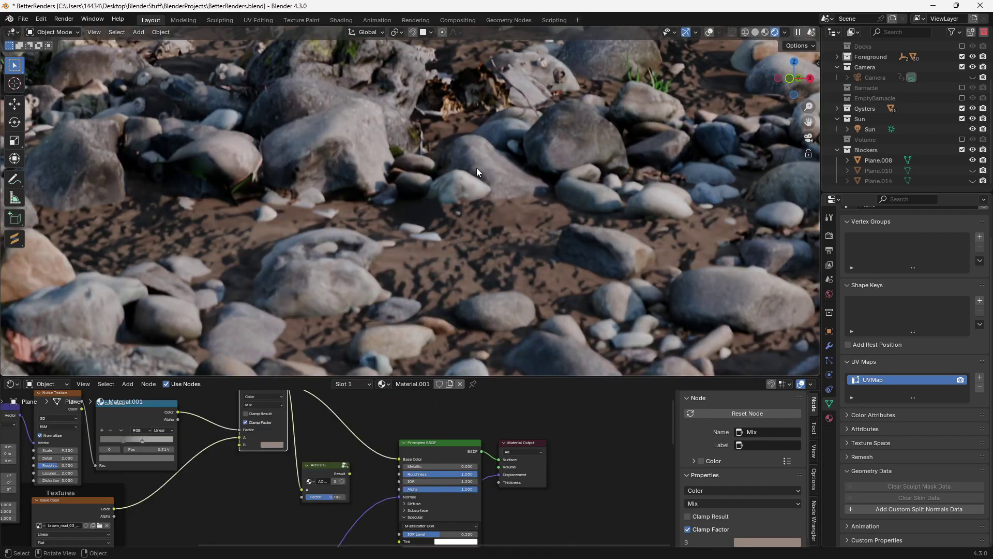
scroll(383, 488, up, 2)
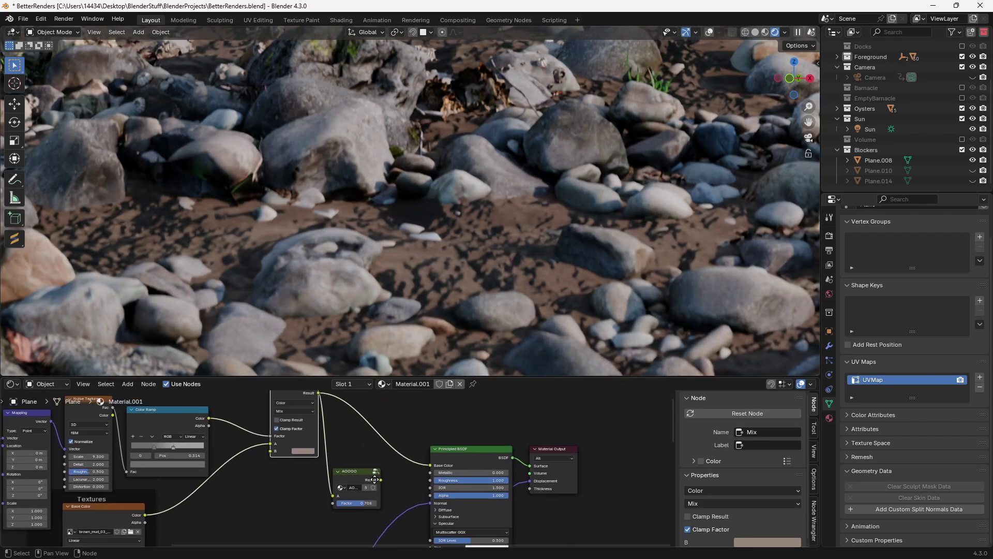
Step: Link the AOOOO group's Result to the Principled BSDF's Base Color in Material.001 and check the contact shading around the stones
click(383, 488)
scroll(386, 484, up, 3)
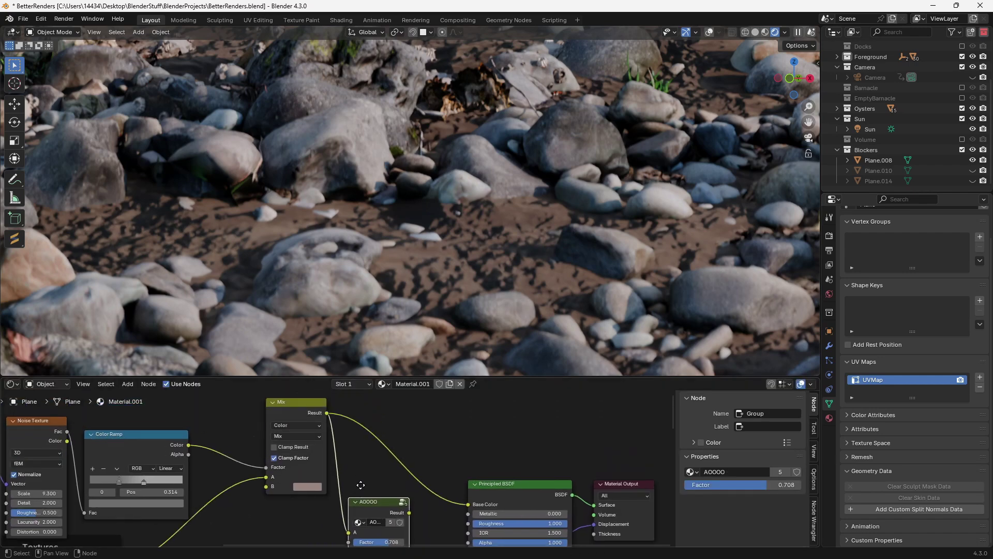
drag(394, 457, 494, 442)
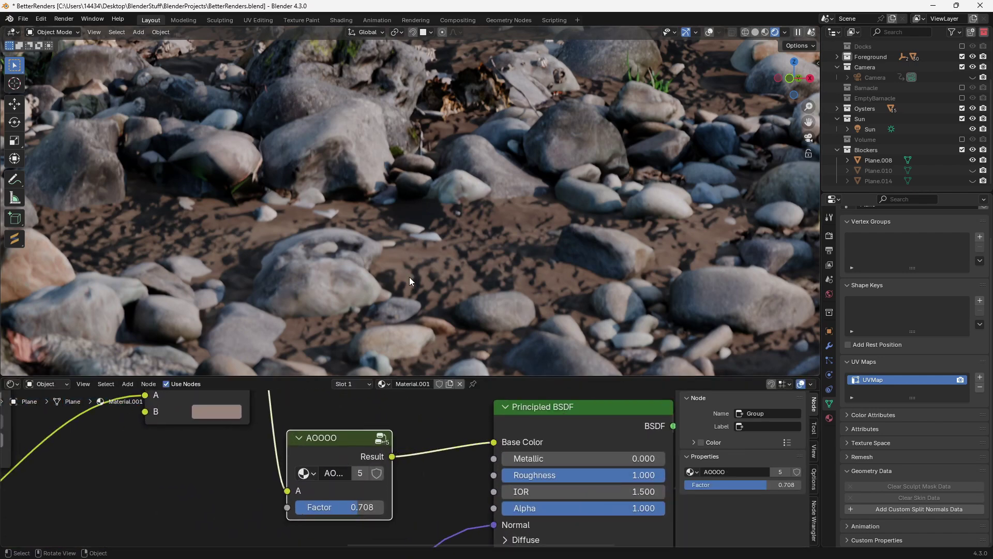
scroll(454, 234, up, 4)
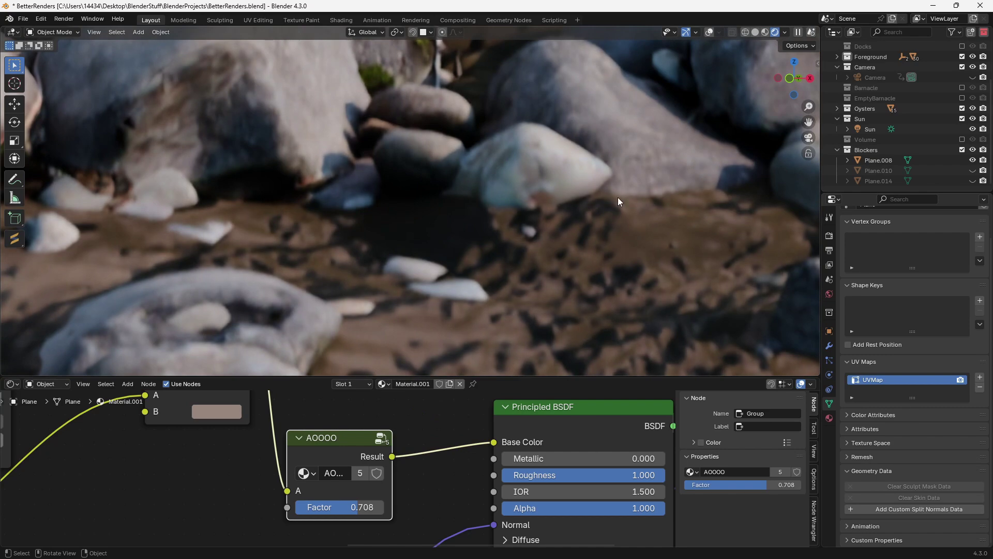
key(Home)
scroll(419, 256, up, 4)
scroll(560, 454, down, 4)
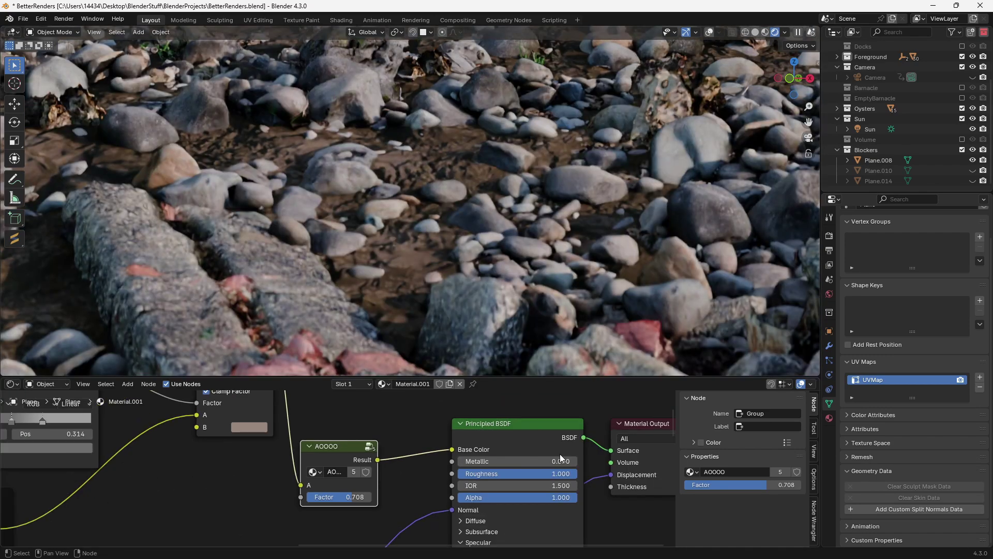
middle_drag(560, 455, 507, 463)
scroll(377, 164, up, 3)
scroll(377, 163, down, 6)
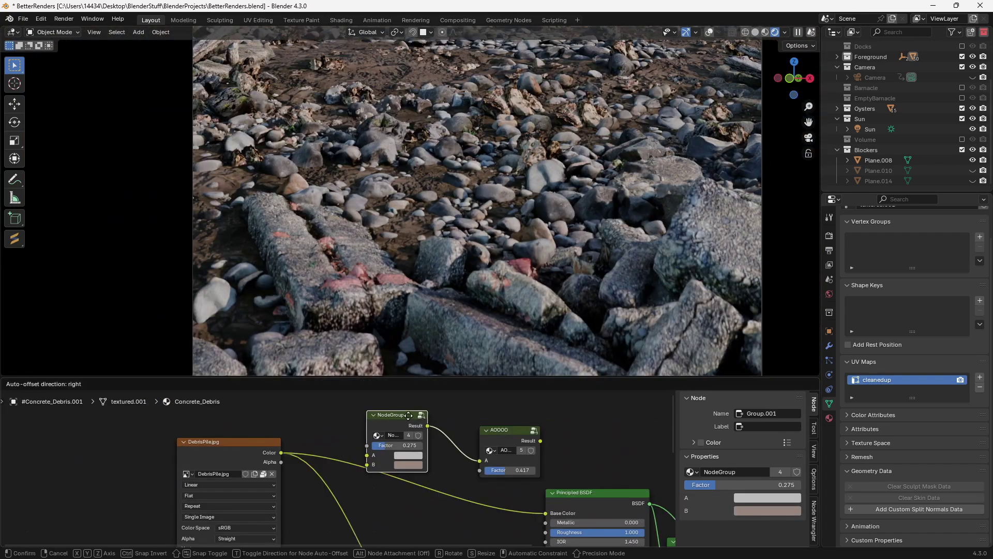
Step: In the Concrete_Debris material, reposition NodeGroup and link the DebrisPile.jpg Color output to its A input
drag(408, 415, 399, 444)
middle_drag(399, 444, 372, 400)
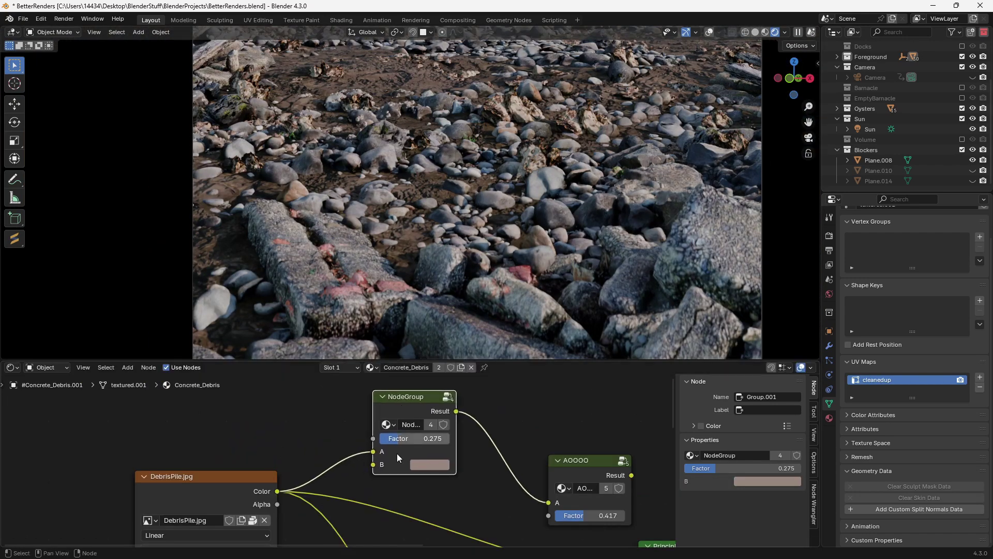
click(441, 397)
key(Tab)
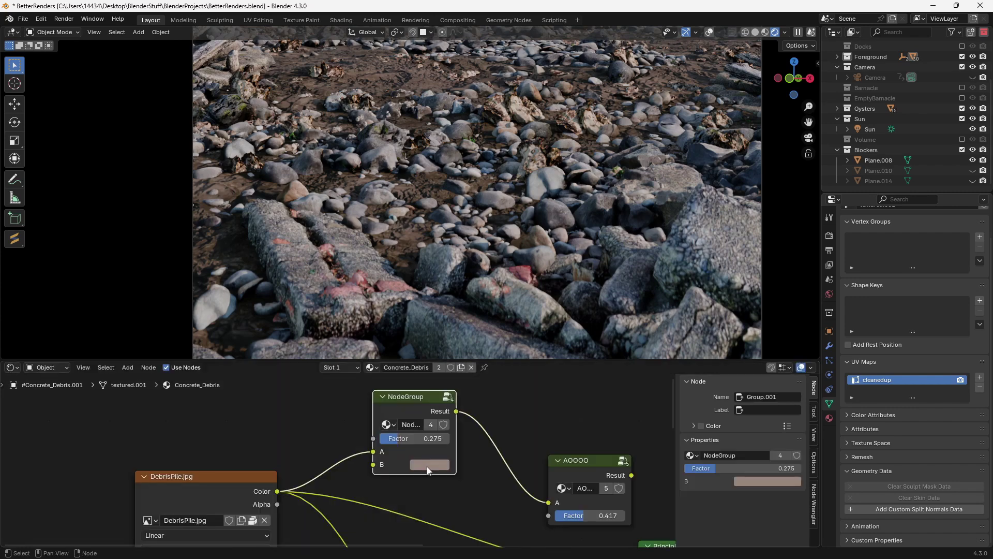
scroll(217, 455, down, 2)
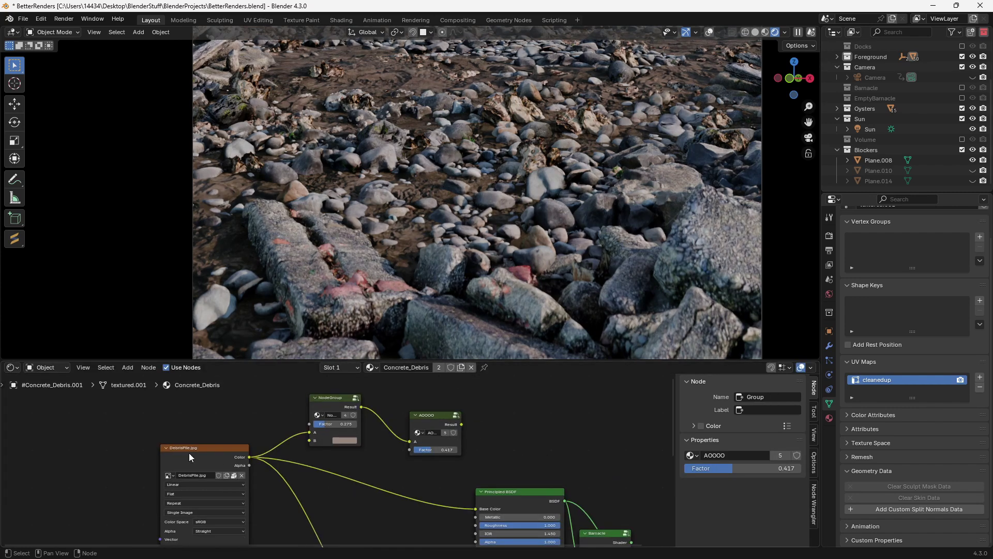
Step: Link NodeGroup's Result to the Principled BSDF's Base Color in Concrete_Debris and set the group's Factor to 0.317
click(189, 452)
click(327, 406)
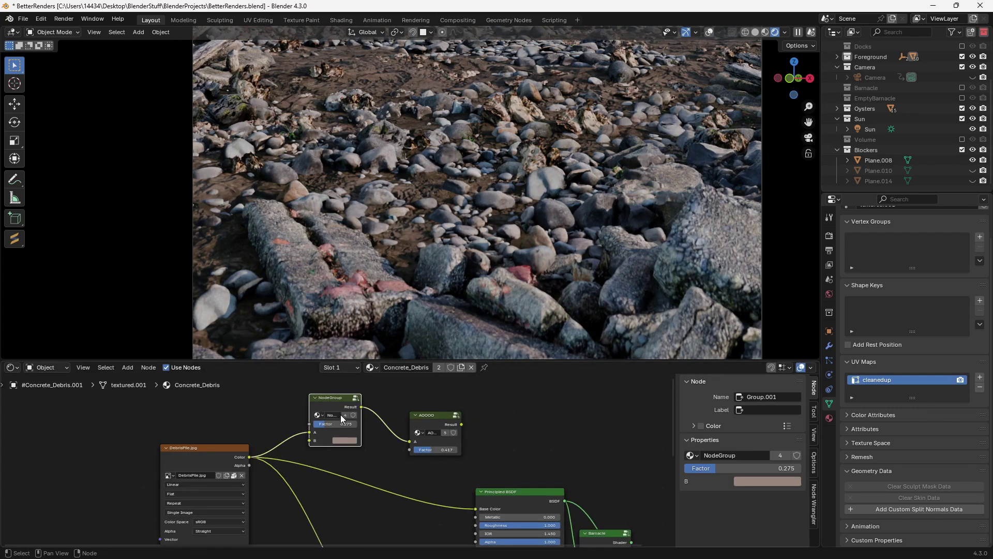
drag(361, 407, 475, 508)
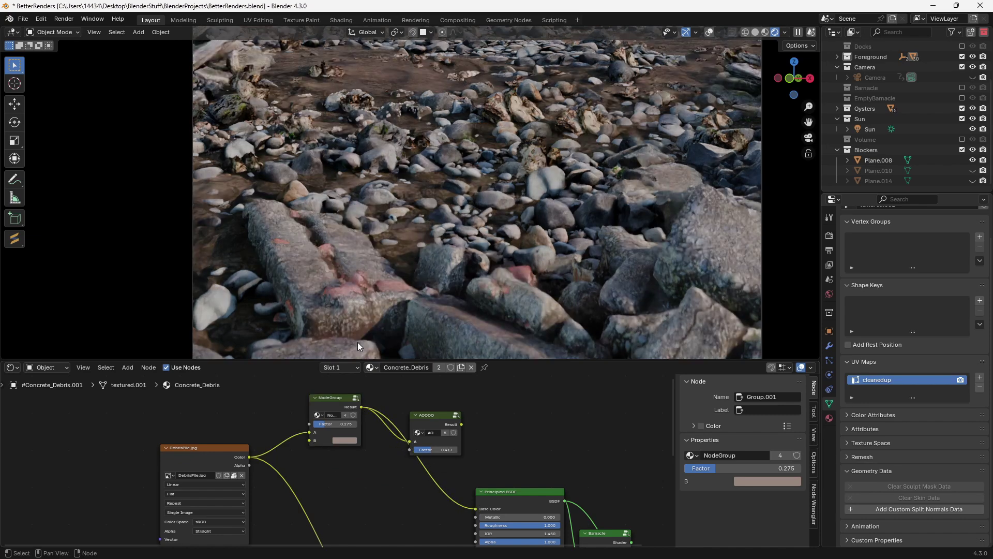
scroll(400, 185, up, 8)
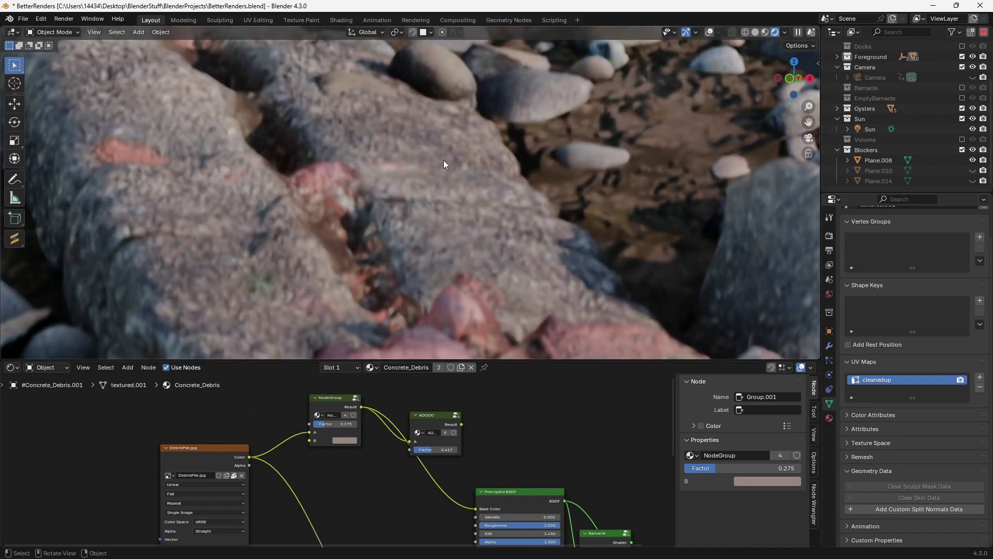
scroll(443, 160, down, 8)
scroll(336, 401, up, 6)
mouse_move(334, 438)
mouse_down()
mouse_move(361, 437)
mouse_move(324, 440)
mouse_up()
scroll(325, 441, down, 4)
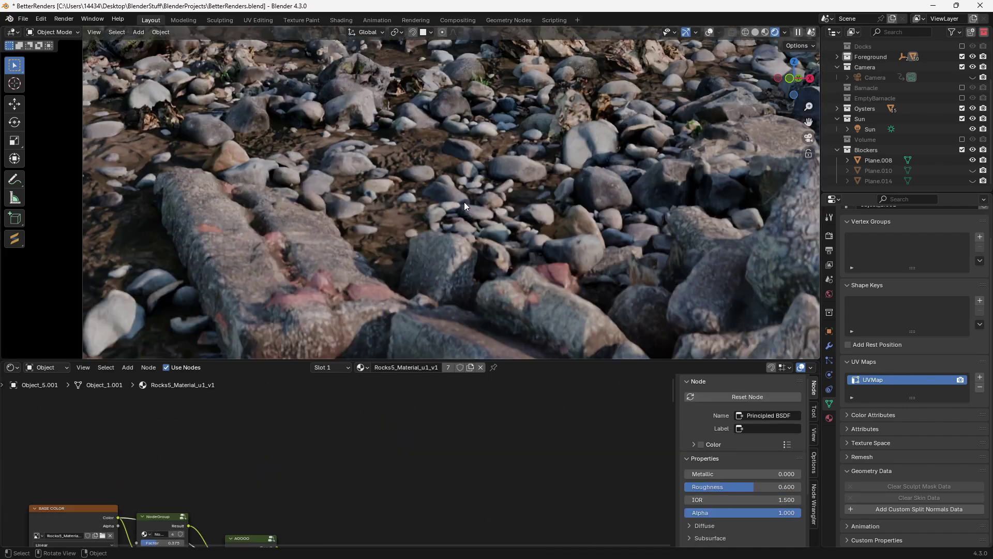
Step: In Rocks5_Material_u1_v1, link NodeGroup's Result directly to the Principled BSDF's Base Color and view the tinted rocks
scroll(289, 461, down, 5)
middle_drag(227, 488, 336, 417)
scroll(337, 417, up, 4)
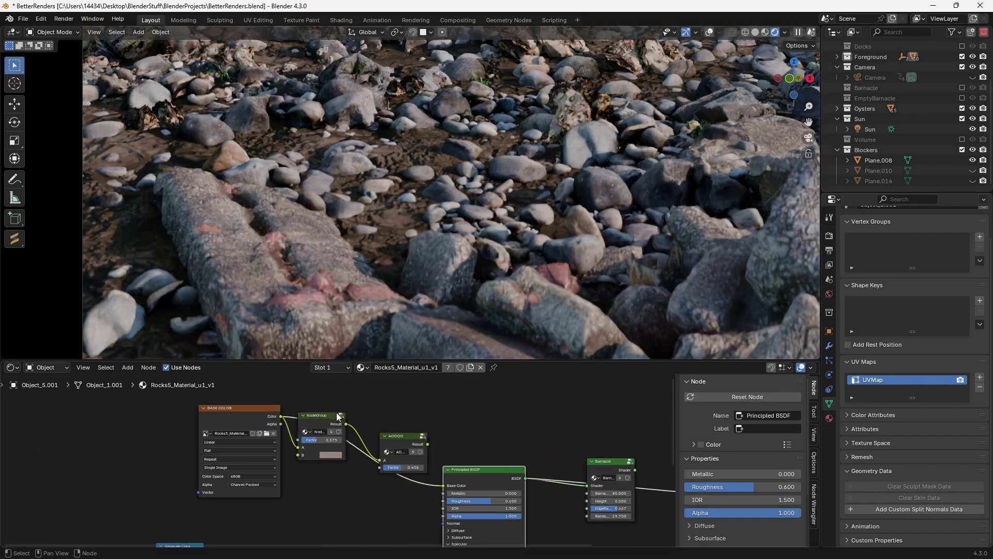
scroll(336, 413, up, 5)
drag(304, 395, 494, 511)
key(Home)
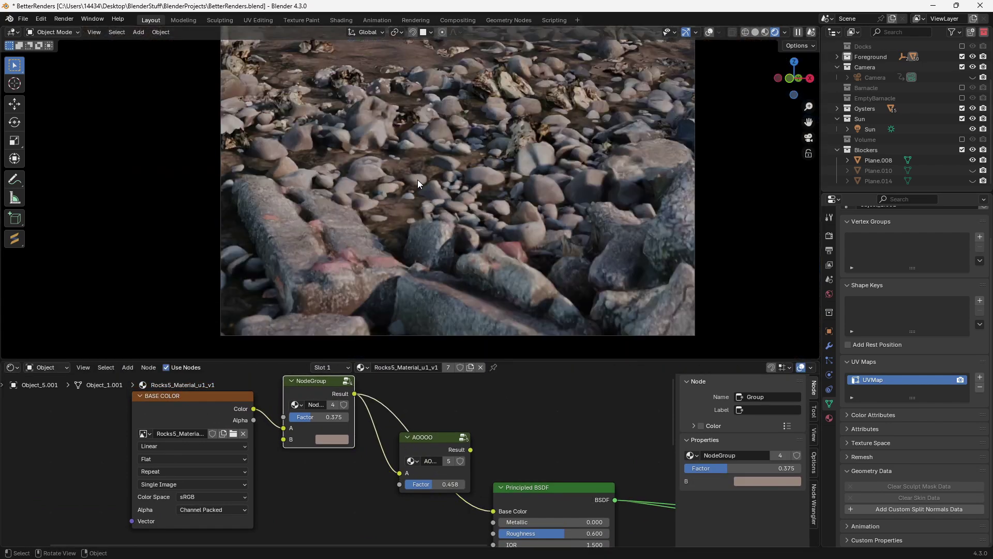
shift+middle_drag(464, 235, 306, 271)
scroll(306, 272, up, 5)
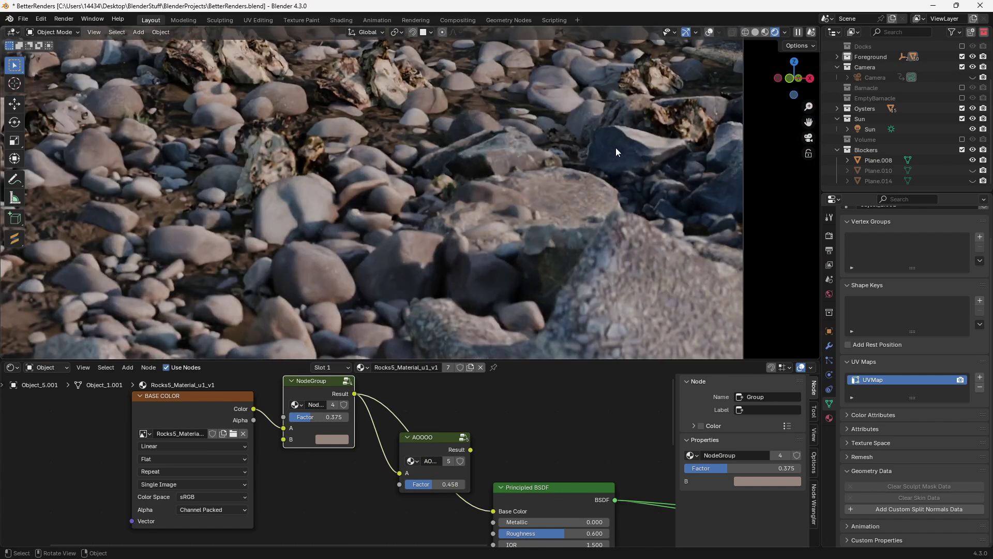
Step: Select the concrete debris and link the AOOOO group's Result to the Principled BSDF's Base Color in its Concrete_Debris material
click(616, 149)
click(339, 484)
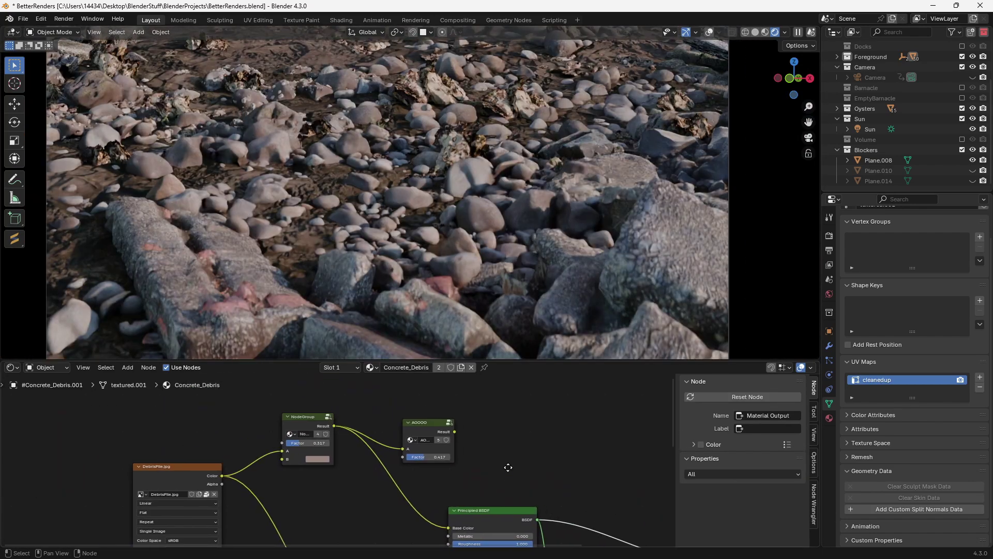
middle_drag(508, 468, 510, 457)
middle_drag(465, 433, 465, 412)
drag(458, 402, 455, 491)
scroll(580, 235, up, 3)
scroll(574, 245, down, 3)
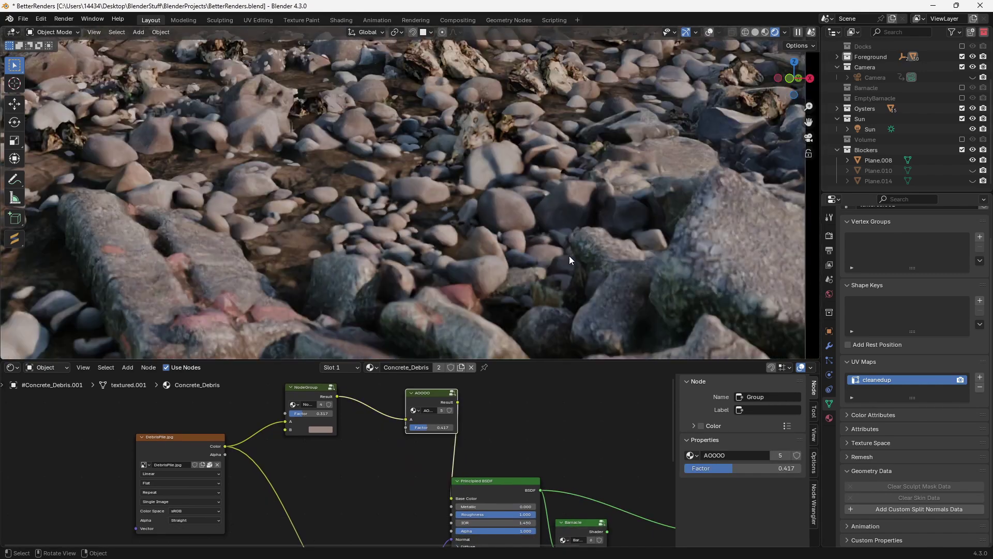
Step: Link the AOOOO group's Result to the Base Color in the small rocks' Rocks5_Material_u1_v1 and inspect the stones up close
click(513, 200)
scroll(348, 482, up, 3)
scroll(468, 198, up, 4)
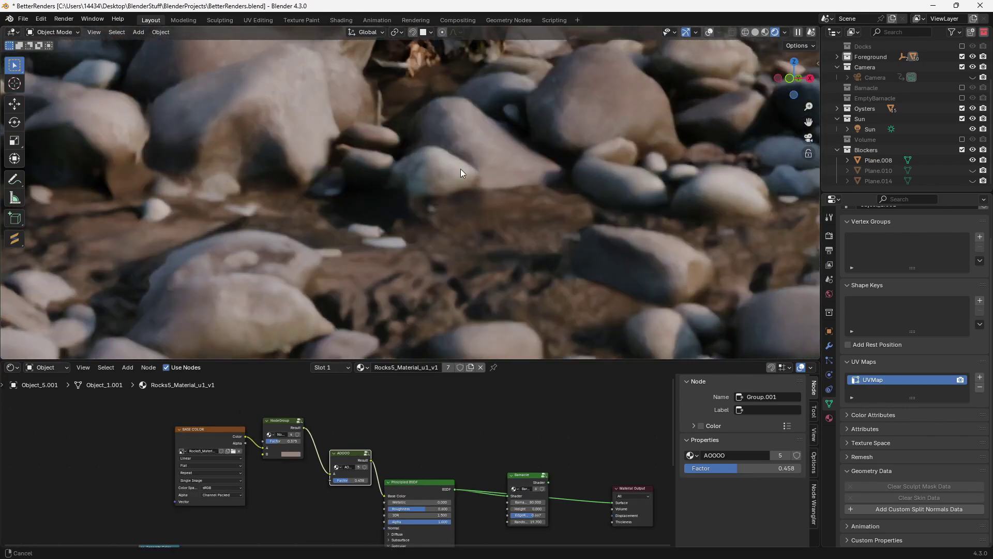
scroll(461, 169, up, 4)
scroll(476, 170, down, 5)
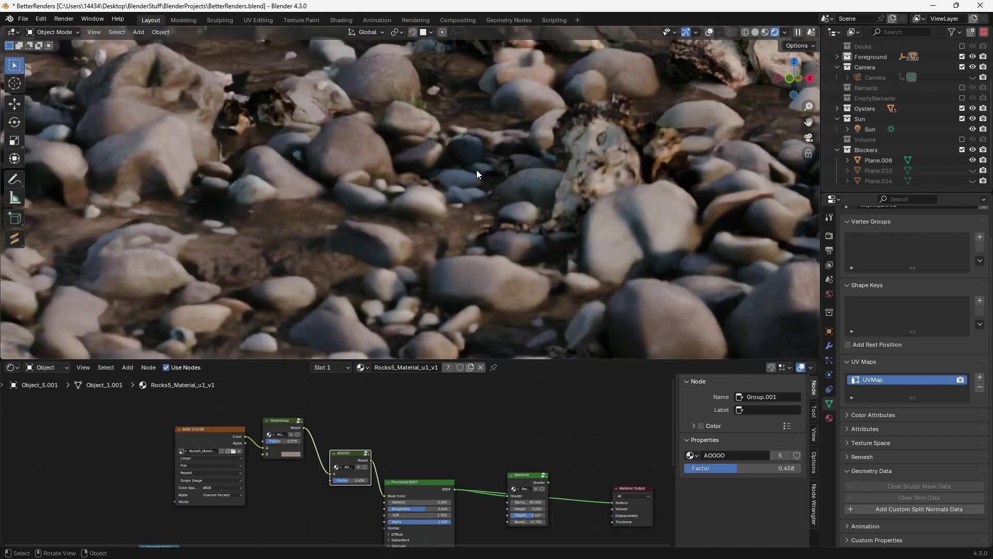
Step: Select the concrete debris and link the Barnacle group's Shader to the Material Output's Surface in its Concrete_Debris material
key(KP_0)
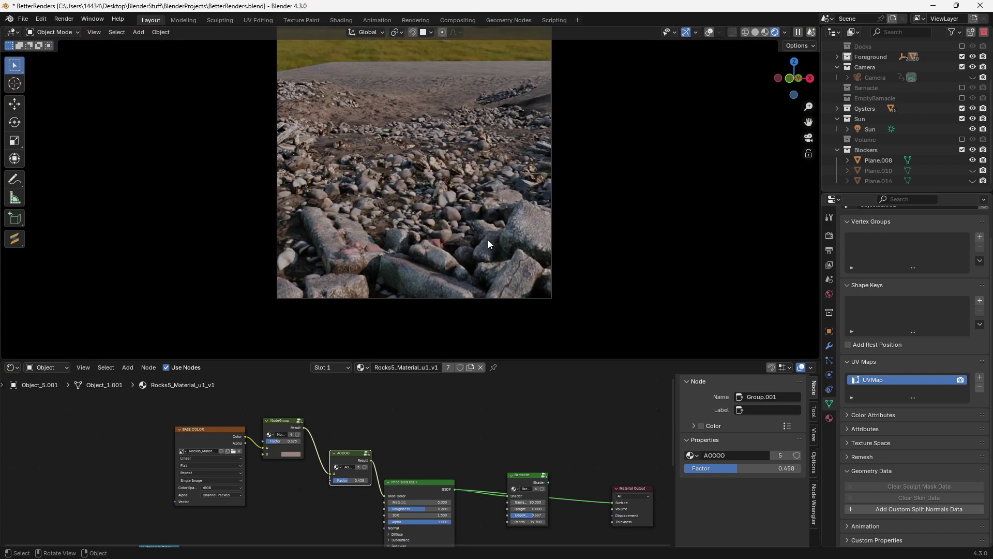
shift+middle_drag(401, 261, 419, 200)
scroll(418, 200, up, 2)
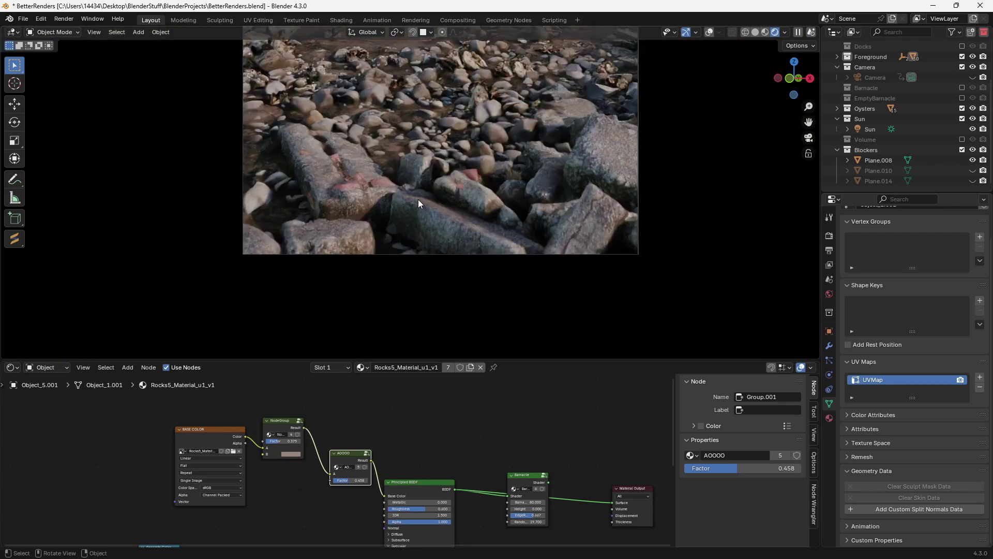
click(331, 265)
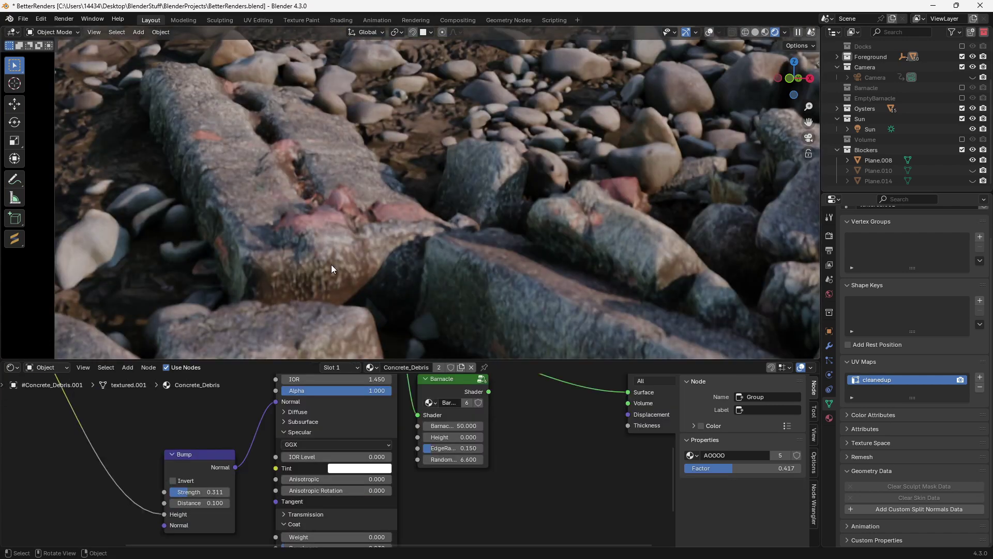
middle_drag(415, 499, 318, 557)
drag(357, 455, 380, 464)
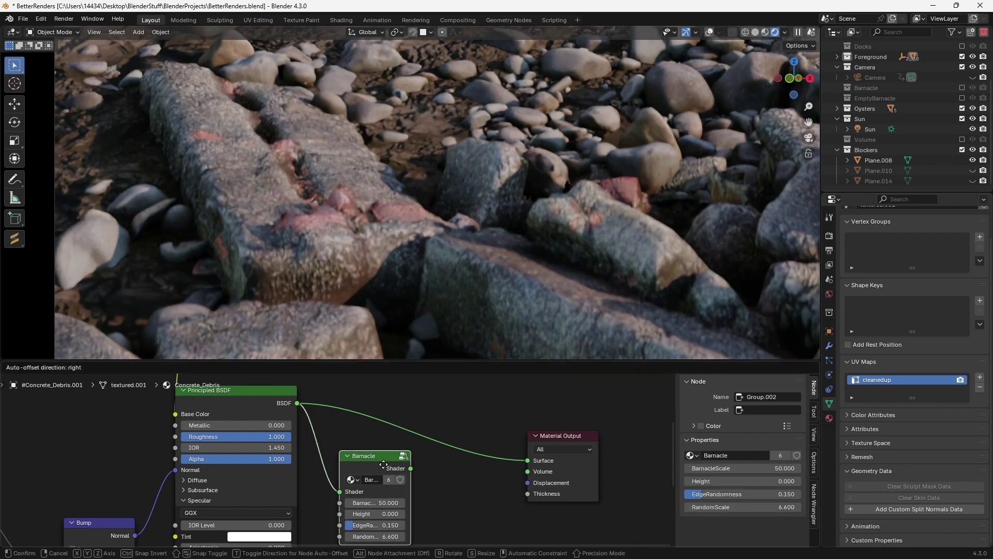
middle_drag(416, 470, 361, 445)
scroll(362, 445, up, 3)
drag(357, 438, 502, 426)
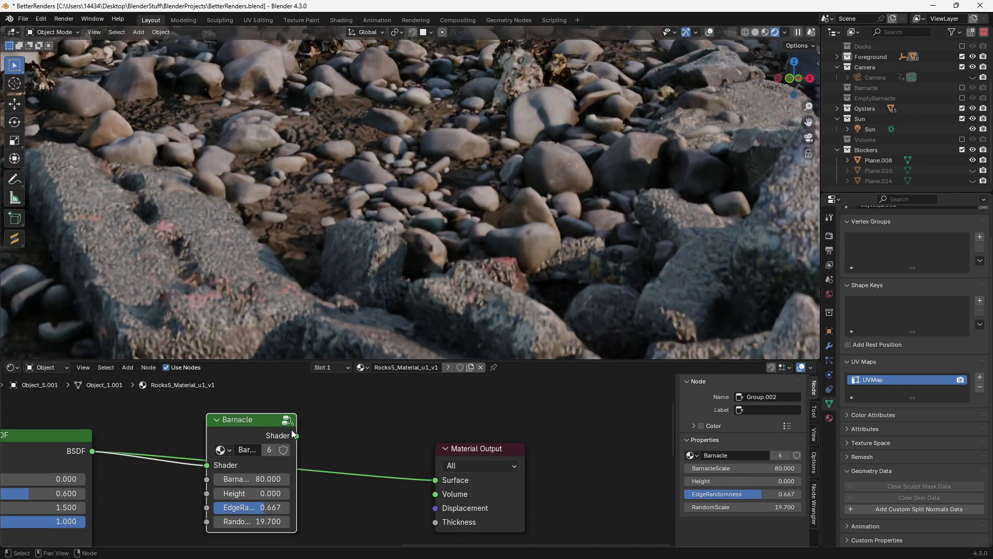
Step: Link the Barnacle group's Shader to the Material Output's Surface in Rocks5_Material_u1_v1 and inspect the barnacle texture up close
drag(297, 436, 435, 480)
middle_drag(450, 167, 389, 213)
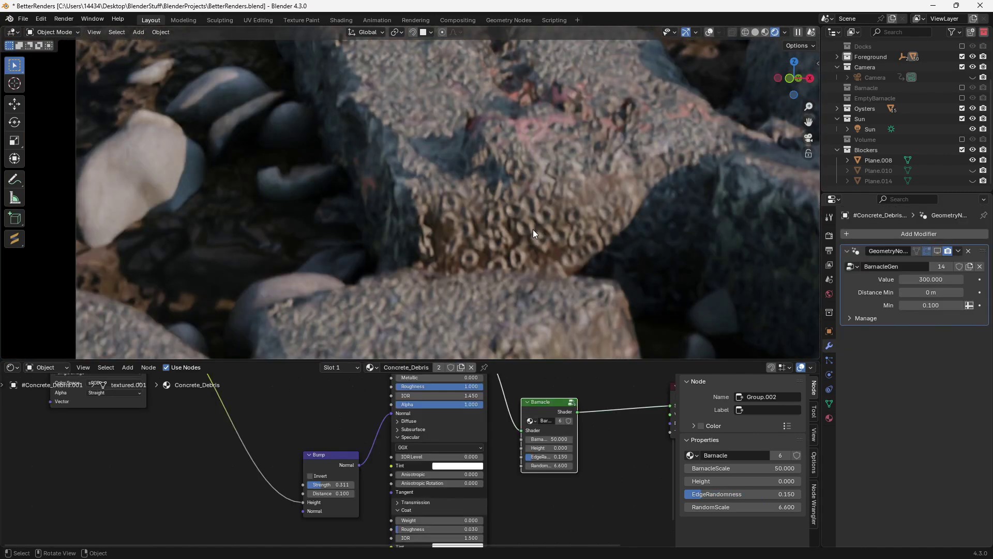
scroll(532, 227, up, 6)
scroll(532, 225, down, 7)
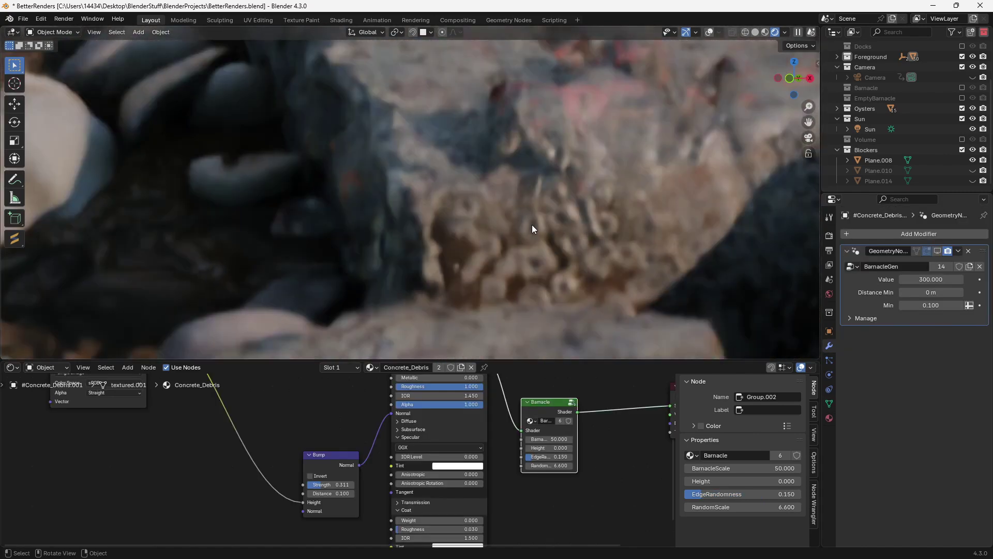
key(KP_0)
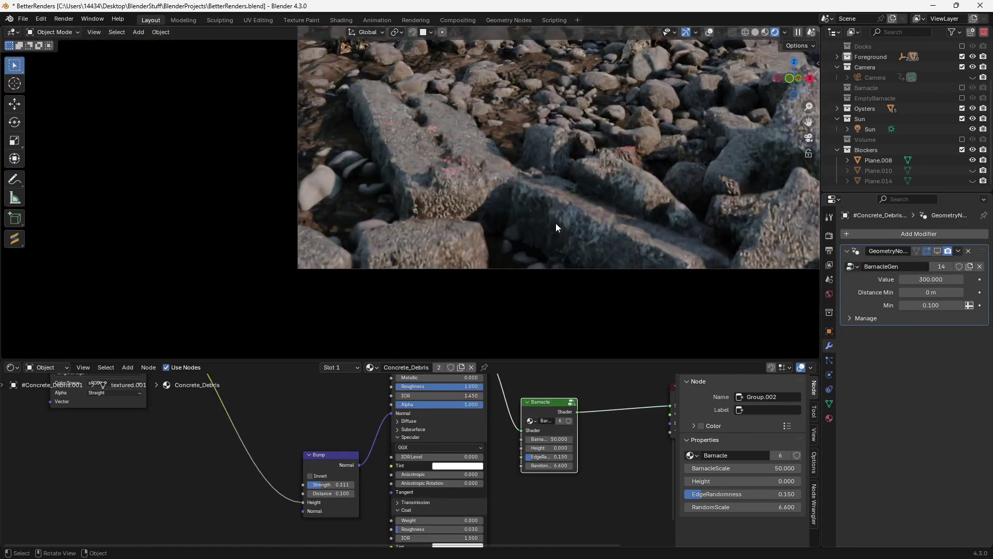
Step: Enable viewport display of the BarnacleGen modifier on the concrete debris and small rocks, and inspect the barnacle-covered shore
click(938, 250)
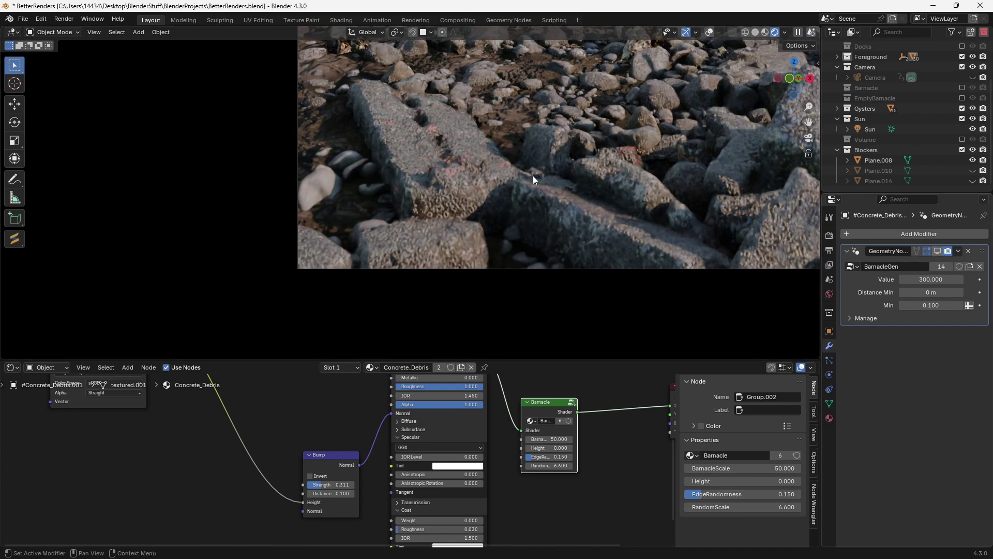
scroll(436, 189, up, 3)
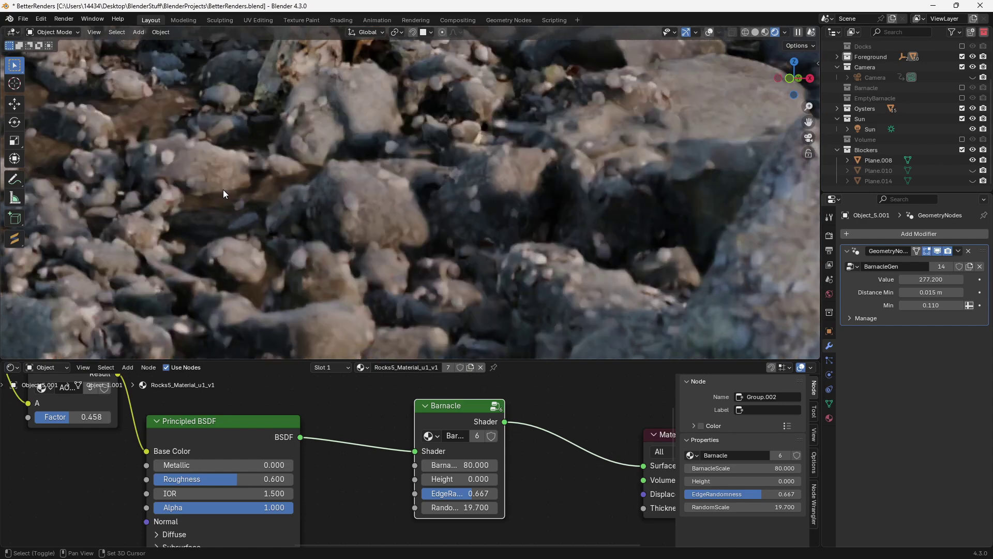
shift+middle_drag(224, 190, 673, 282)
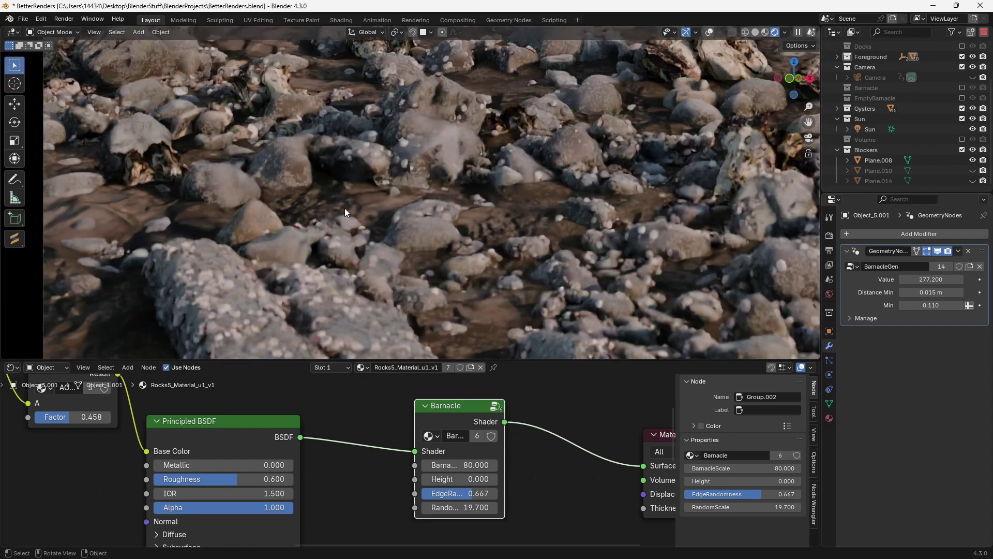
click(278, 172)
scroll(459, 194, down, 5)
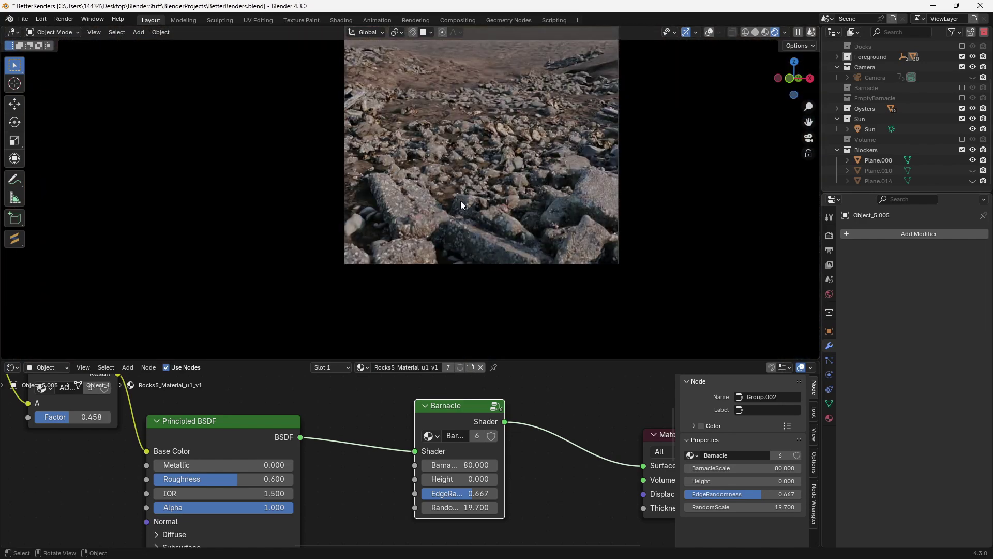
scroll(461, 201, down, 1)
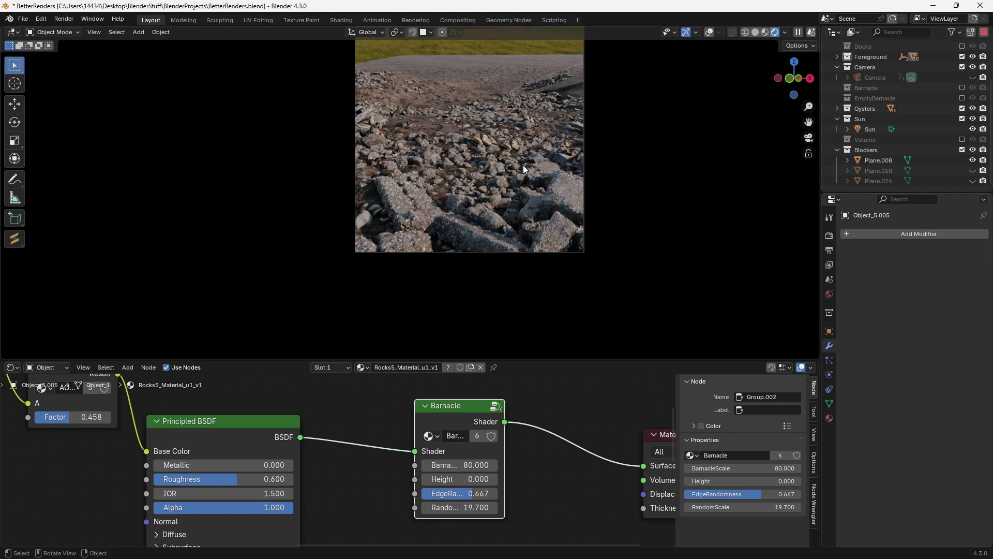
scroll(523, 166, up, 6)
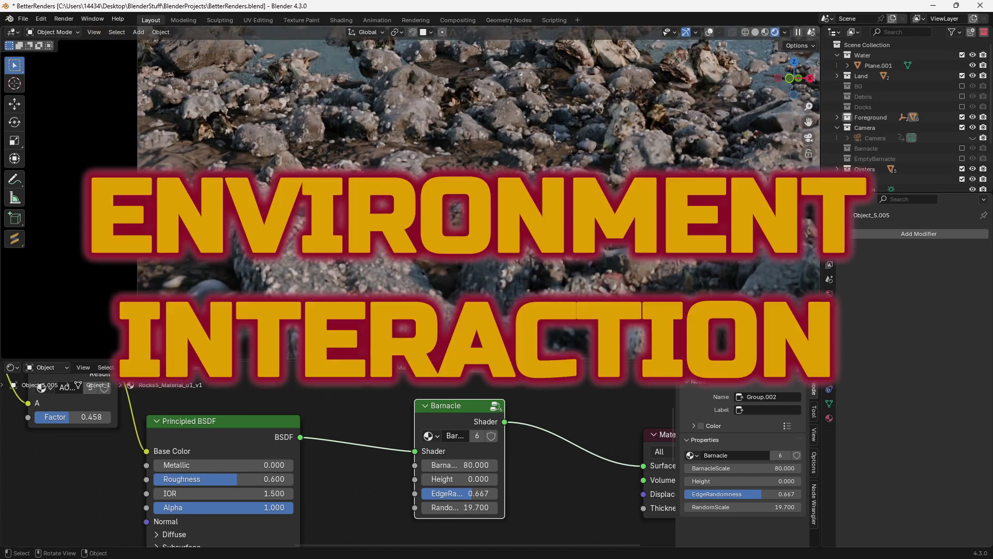
Step: Select the small rocks and set Roughness to 0.345 and specular IOR Level to 0.650 in Rocks5_Material_u1_v1's Principled BSDF
click(482, 249)
shift+middle_drag(465, 222, 430, 288)
scroll(429, 288, down, 3)
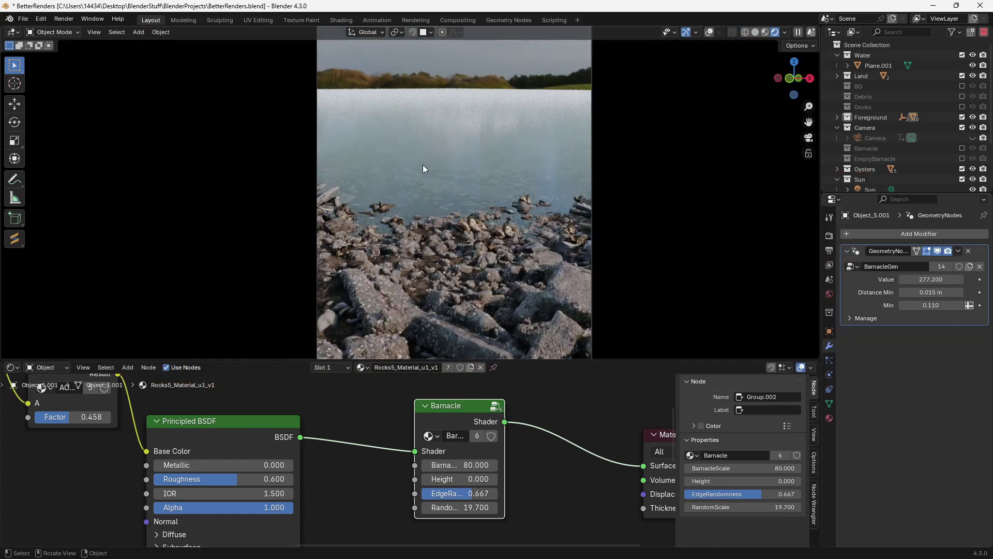
scroll(423, 234, up, 6)
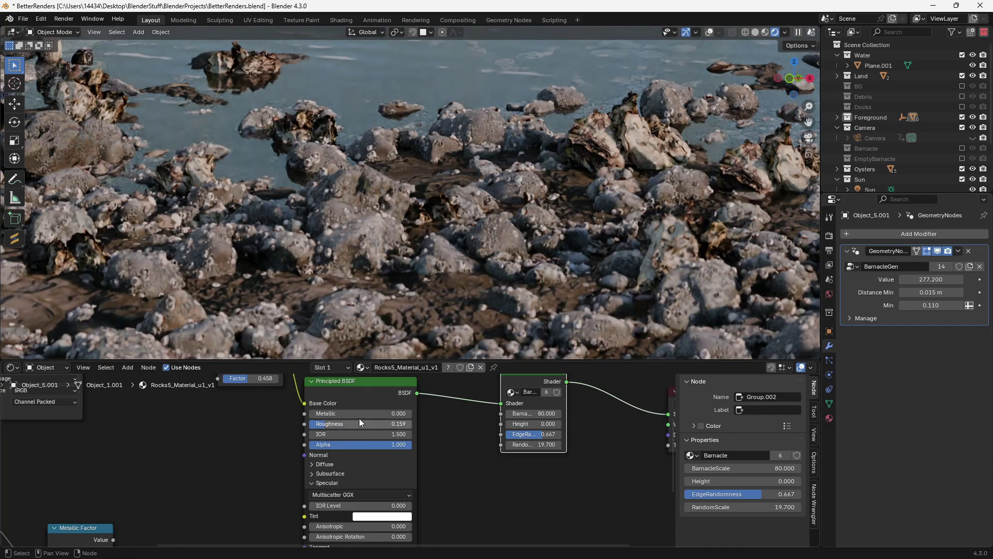
drag(356, 421, 398, 422)
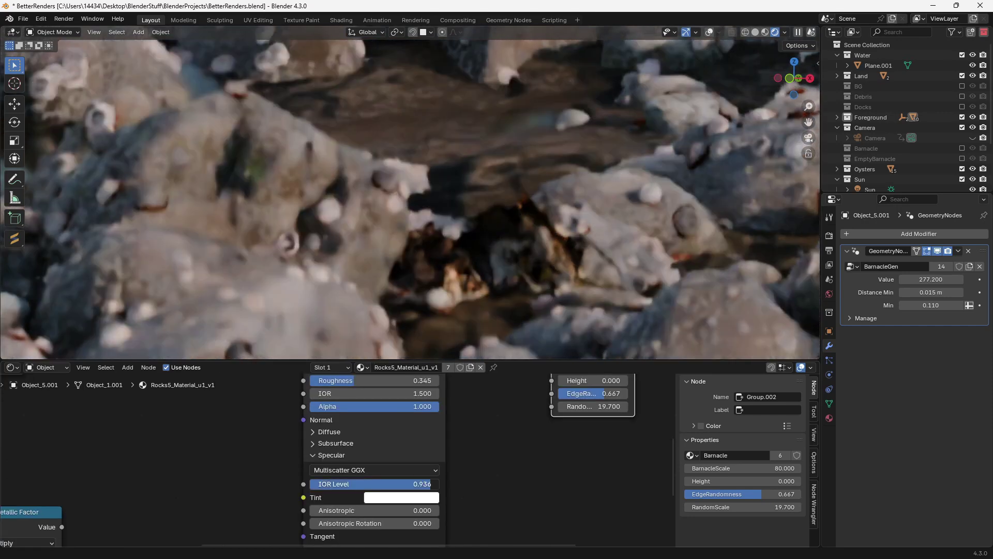
drag(431, 484, 394, 484)
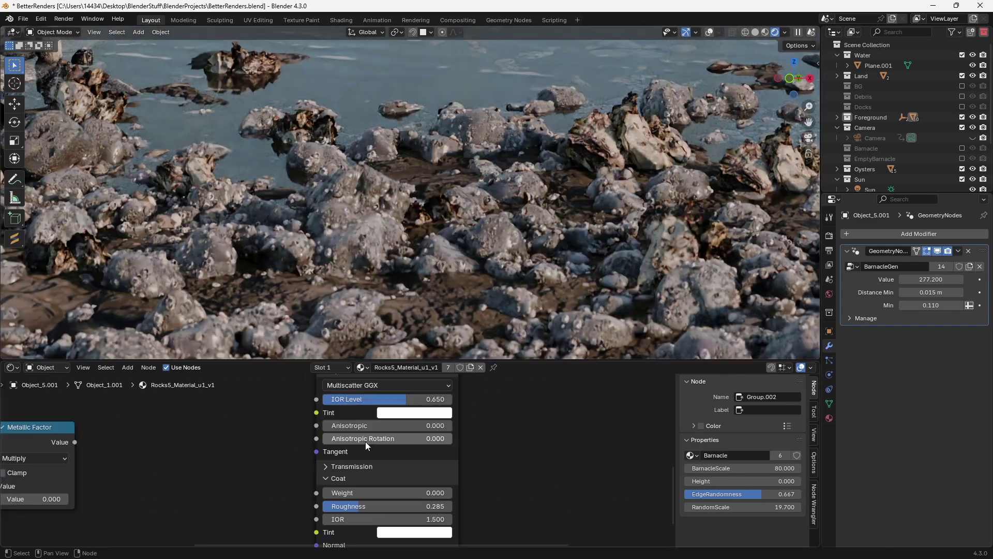
Step: Set the Coat Weight to 1.000 in the small rocks' Principled BSDF and view the shore through the camera
scroll(365, 443, up, 3)
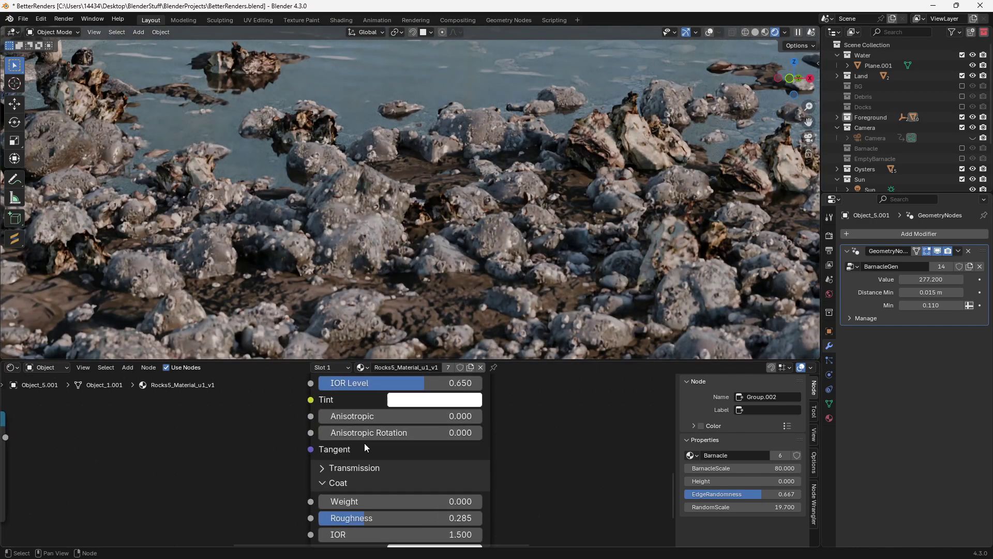
middle_drag(331, 523, 331, 468)
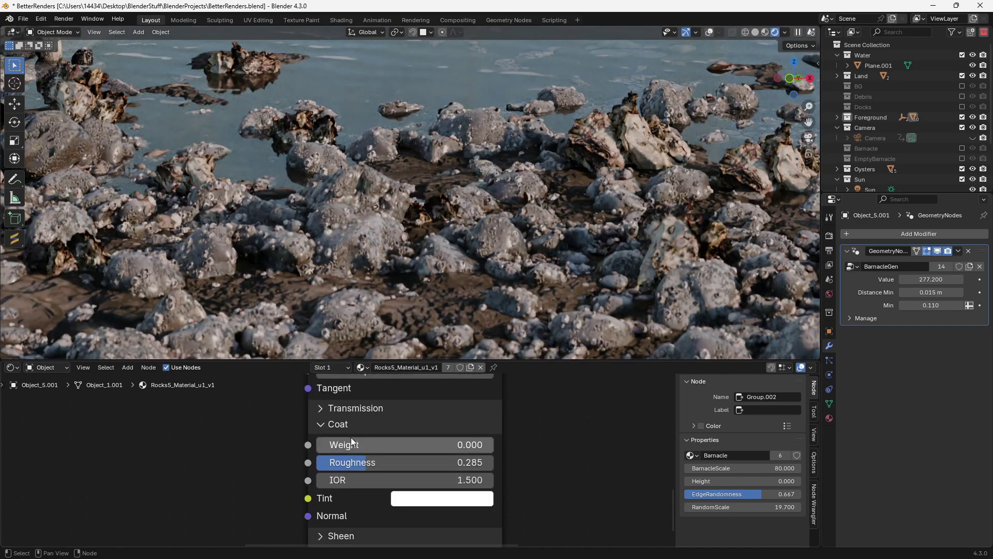
drag(362, 445, 492, 445)
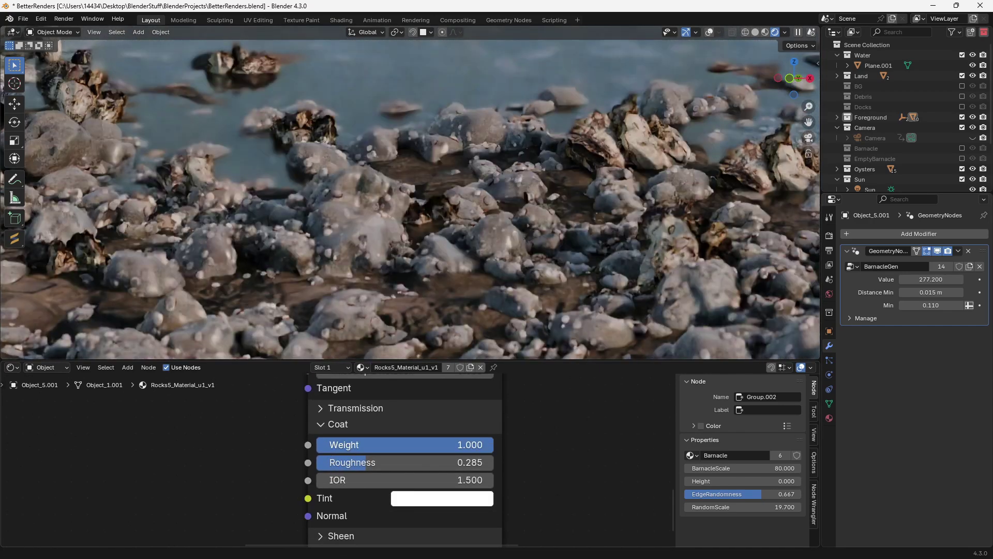
key(KP_0)
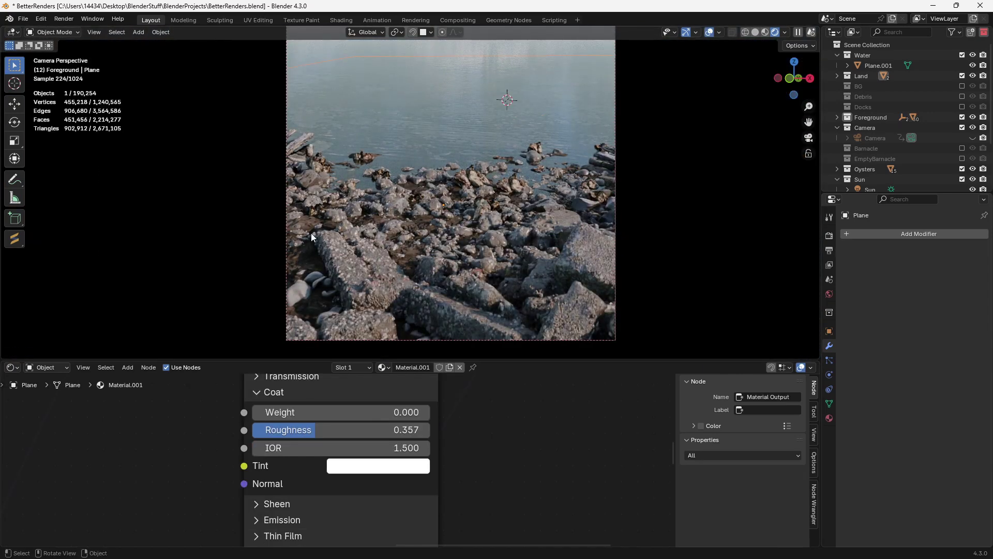
Step: Set the Coat Weight to 1.000 in the ground plane's Material.001 and inspect the wet ground between the rocks
middle_drag(334, 470, 395, 478)
scroll(395, 479, down, 2)
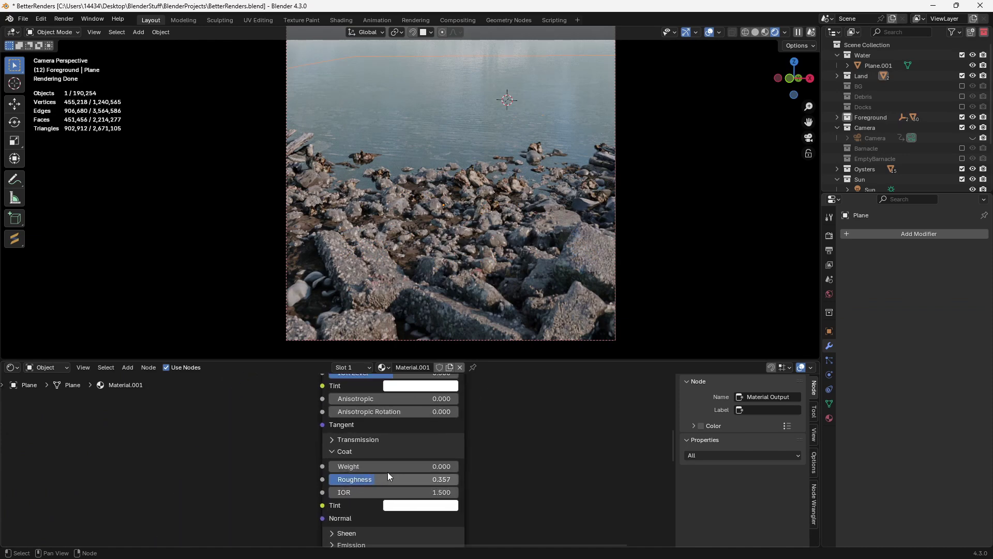
double_click(388, 466)
key(Return)
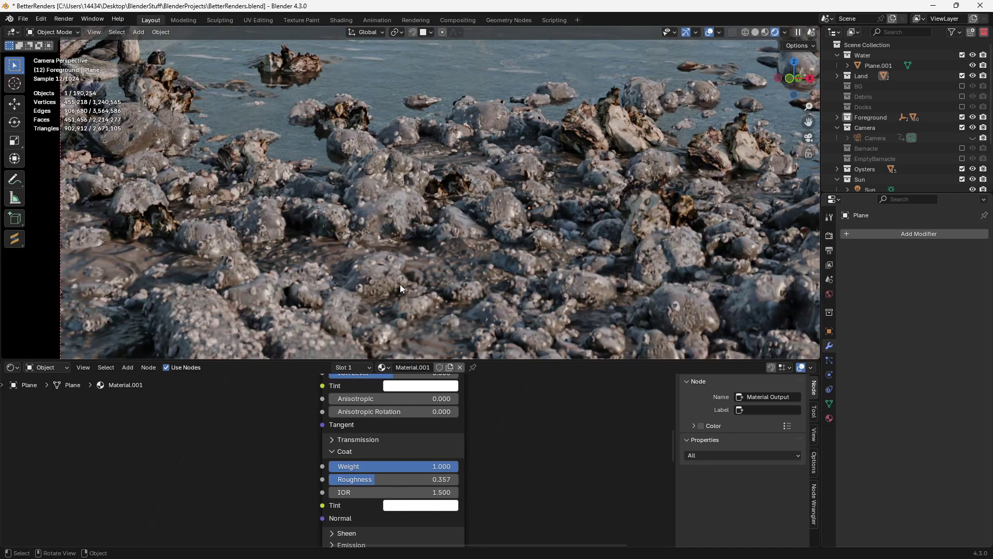
scroll(446, 124, up, 5)
scroll(488, 161, down, 5)
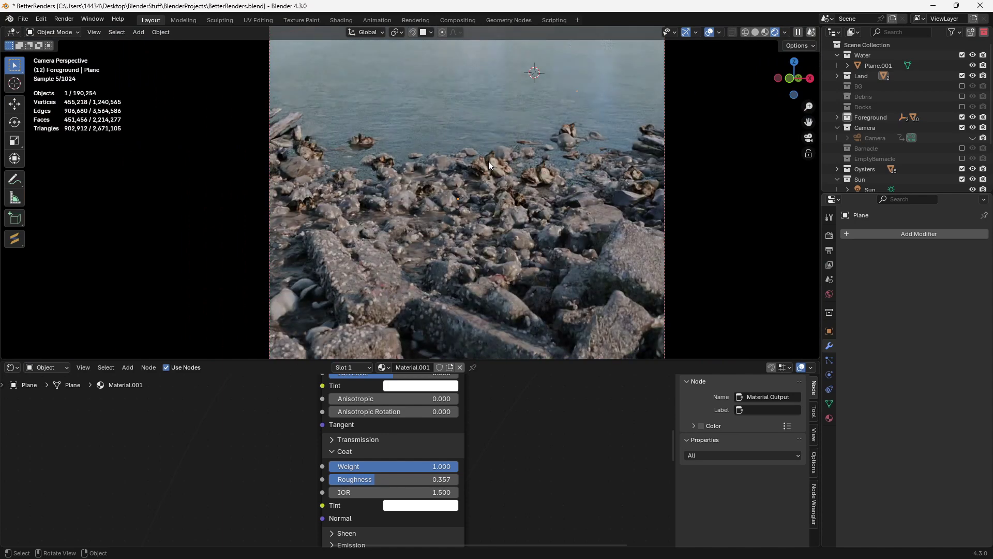
scroll(423, 285, up, 3)
shift+middle_drag(409, 276, 439, 210)
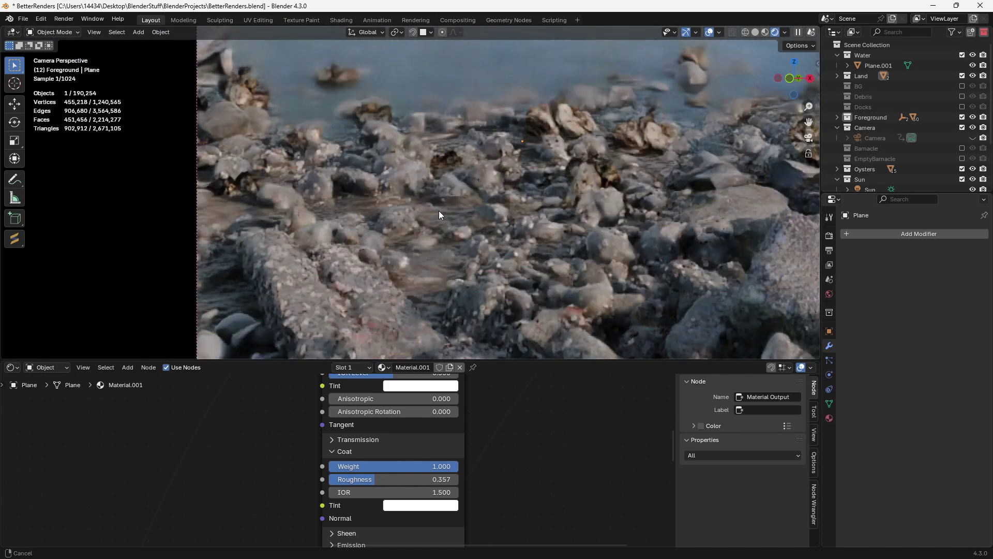
scroll(439, 210, up, 1)
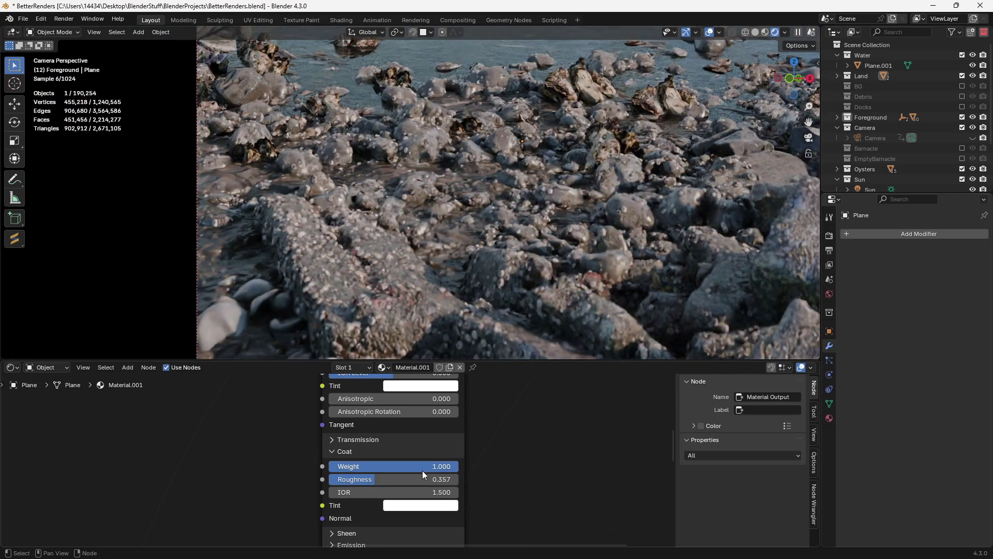
Step: Set the Principled BSDF's base Roughness to 0.8 in the ground plane's Material.001
scroll(422, 469, down, 1)
scroll(422, 468, down, 1)
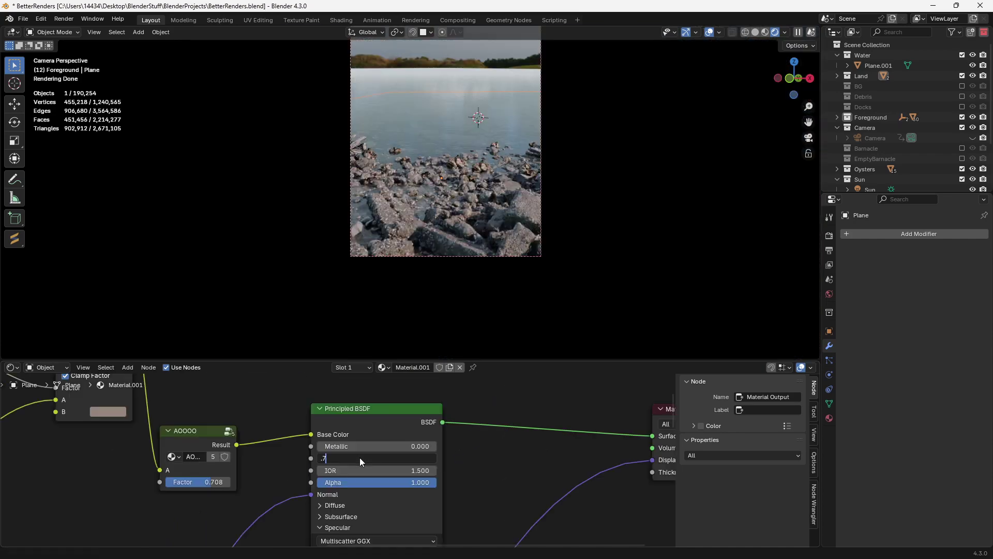
scroll(401, 241, up, 4)
middle_drag(374, 468, 373, 455)
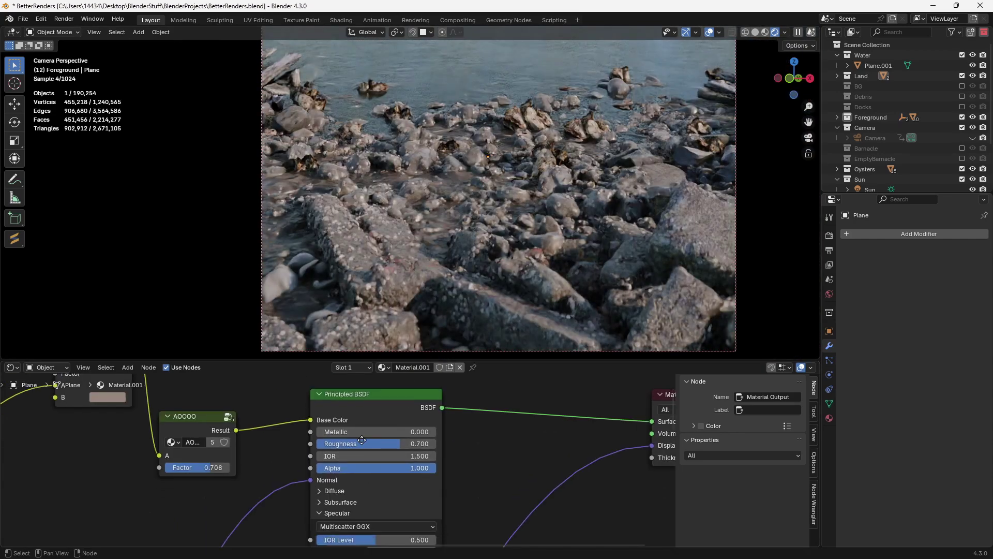
double_click(372, 428)
text(.8)
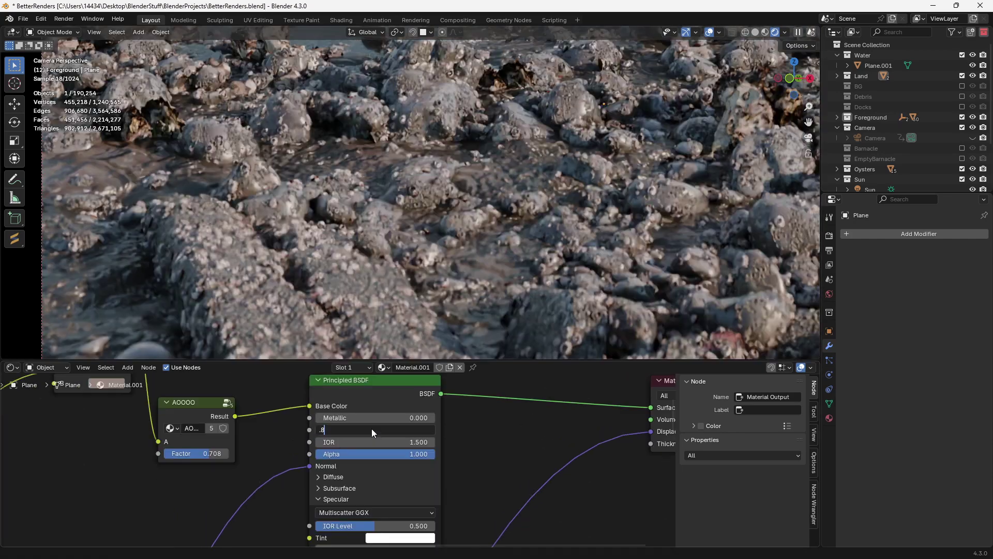
key(Return)
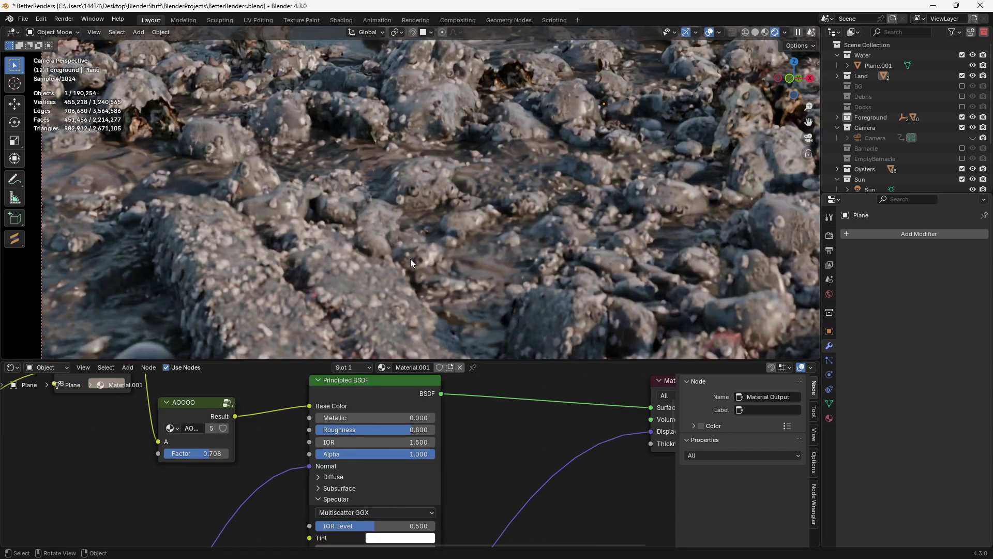
scroll(410, 262, down, 2)
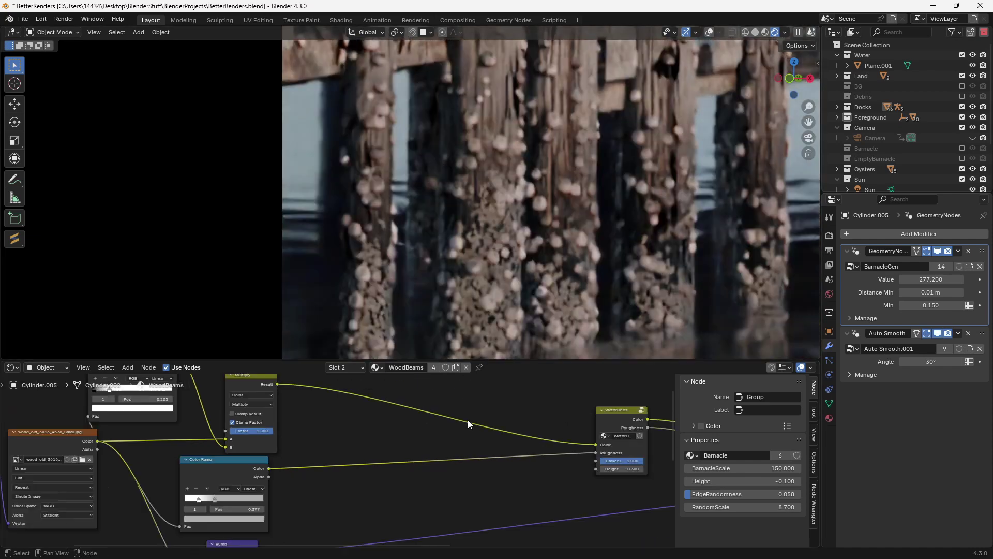
Step: Examine the Darkening and Height settings of the water line node group in the dock posts' WoodBeams material
scroll(470, 421, down, 2)
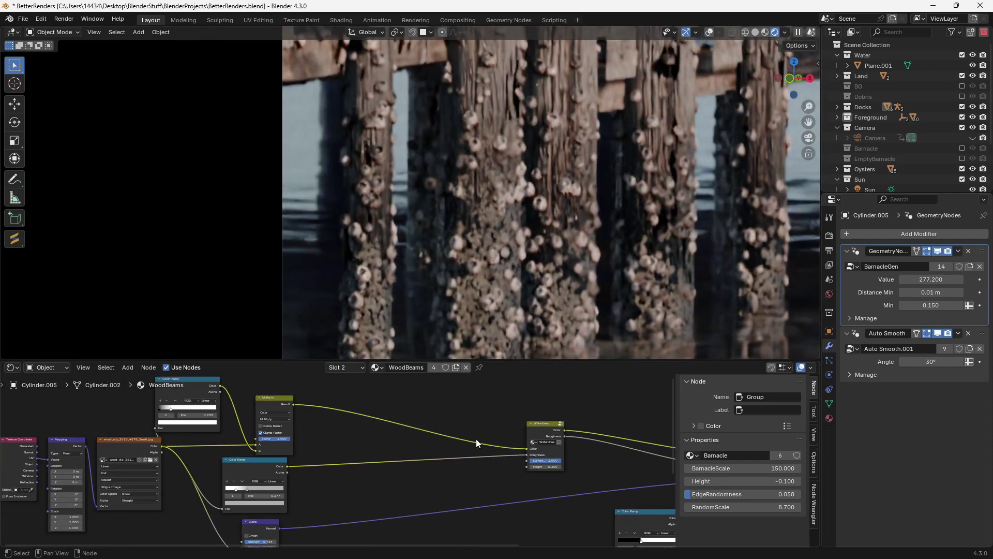
scroll(347, 452, up, 6)
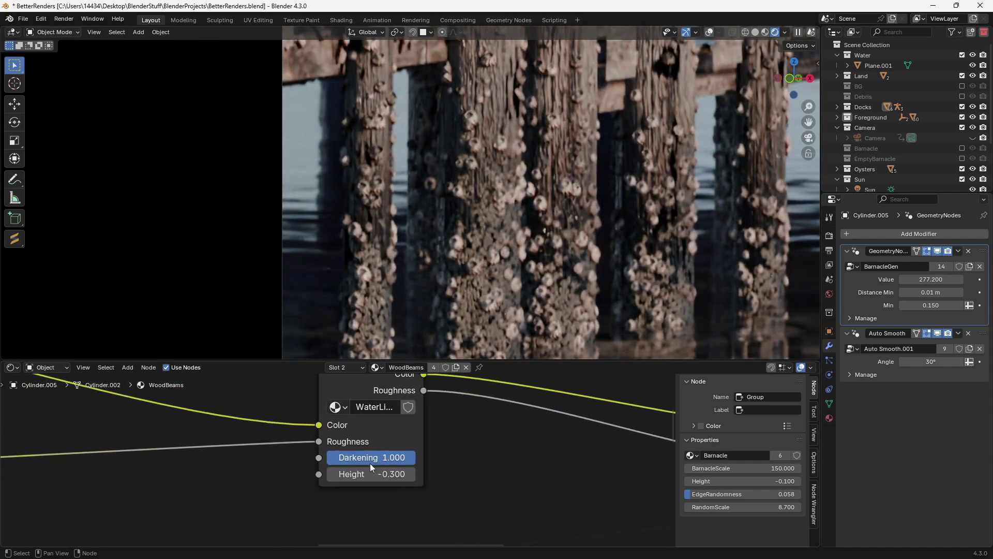
drag(371, 467, 415, 460)
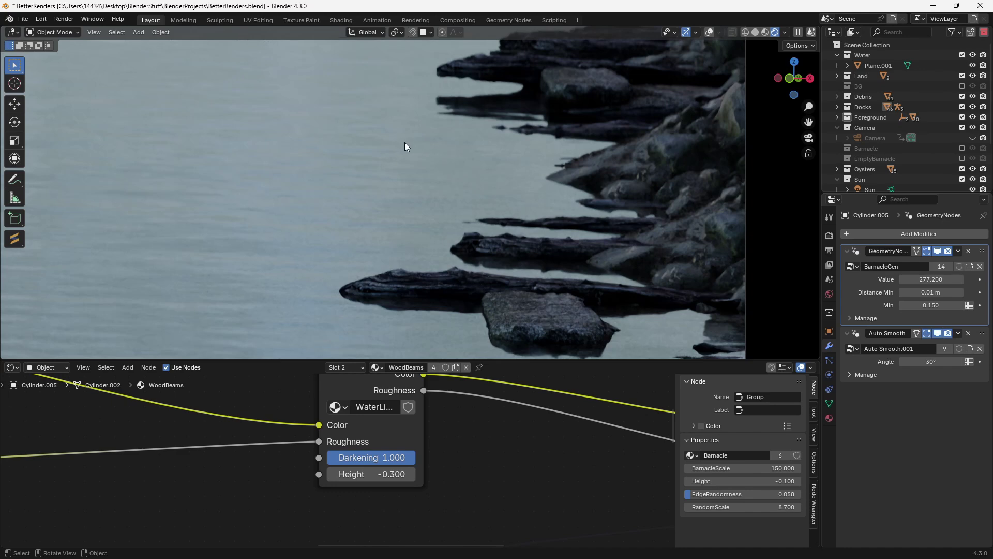
Step: Enable the BG collection and check the water lines on the shore logs and on the standing figure's legs
scroll(405, 143, down, 11)
shift+middle_drag(250, 139, 464, 174)
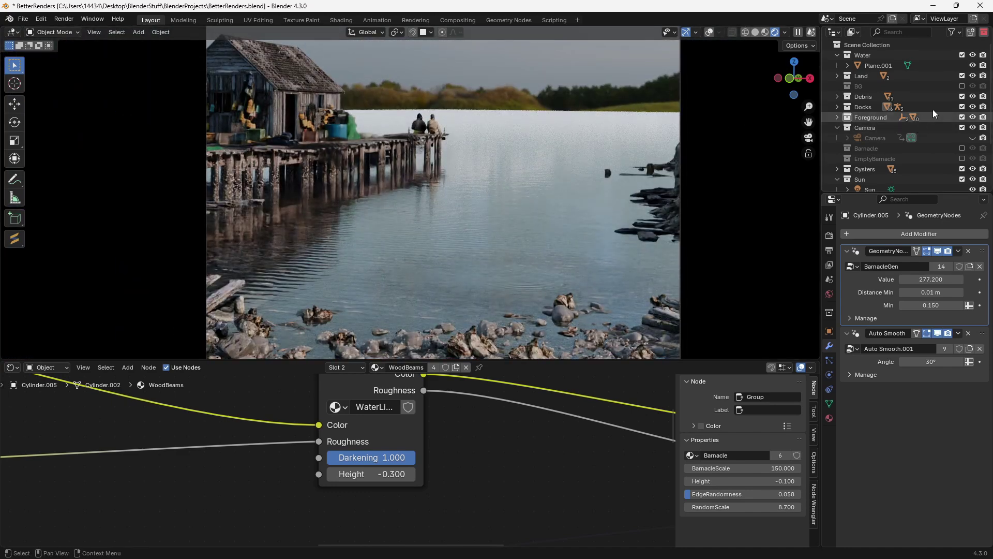
click(962, 86)
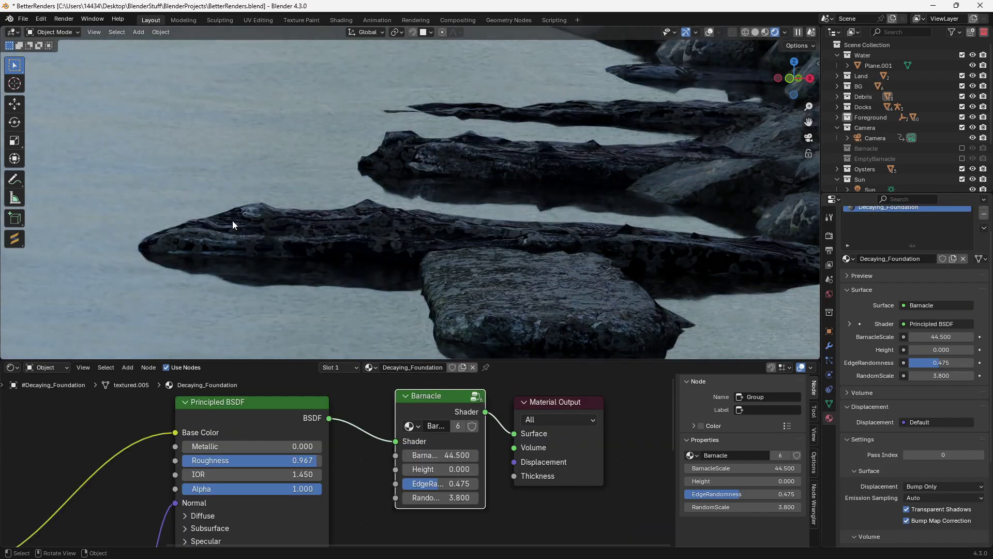
scroll(223, 216, down, 8)
shift+middle_drag(191, 206, 331, 241)
scroll(253, 242, up, 2)
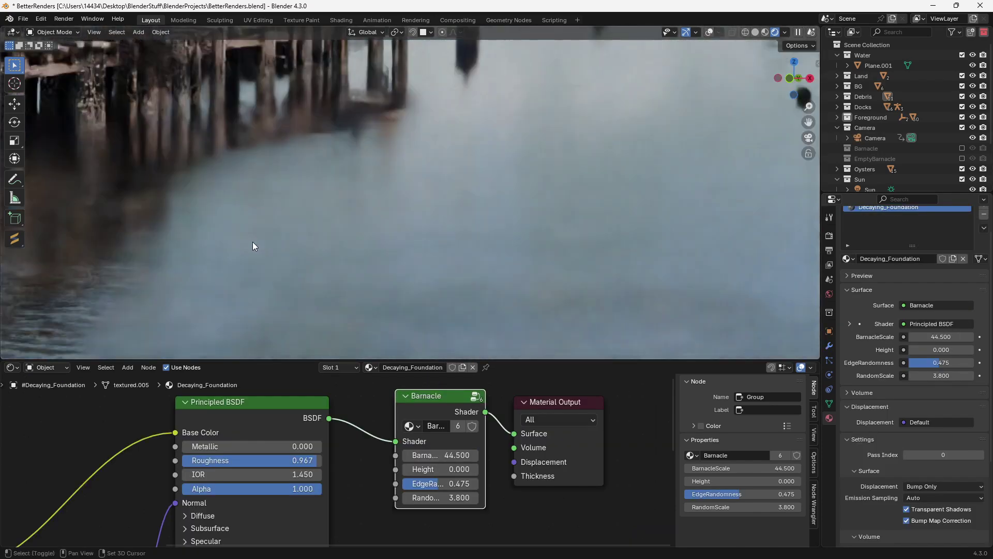
key(KP_0)
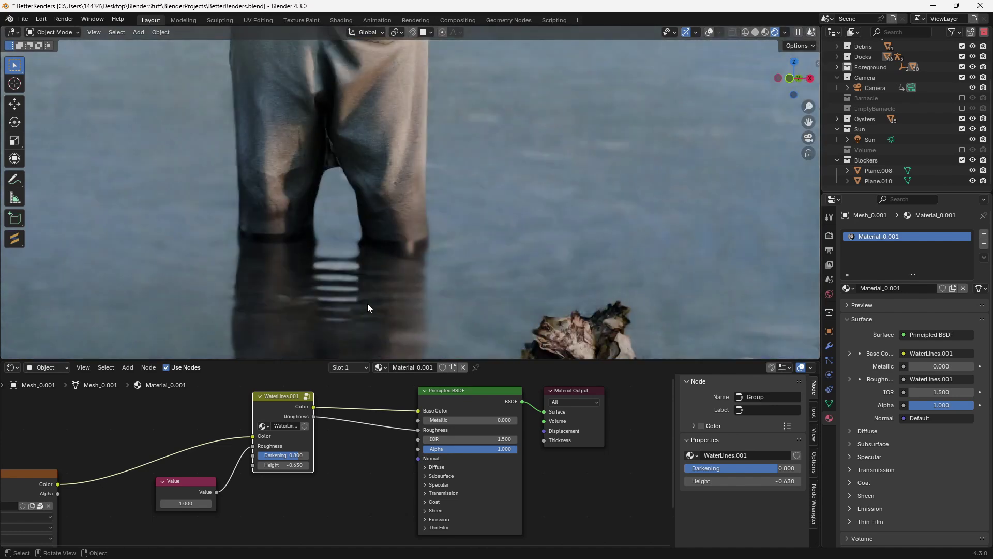
click(377, 239)
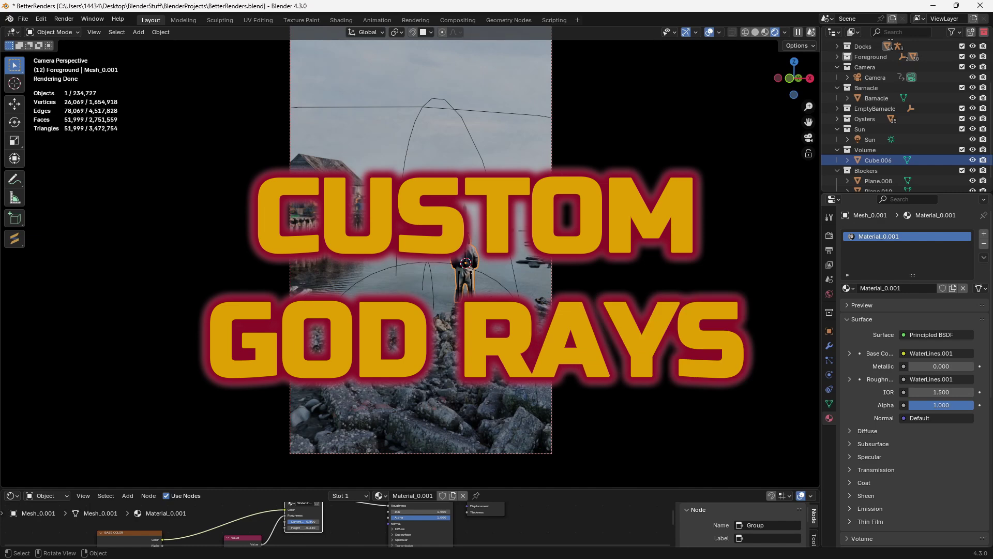
Step: Add a mesh plane, show it in local view, and give it a new material with the default Principled BSDF deleted
click(878, 161)
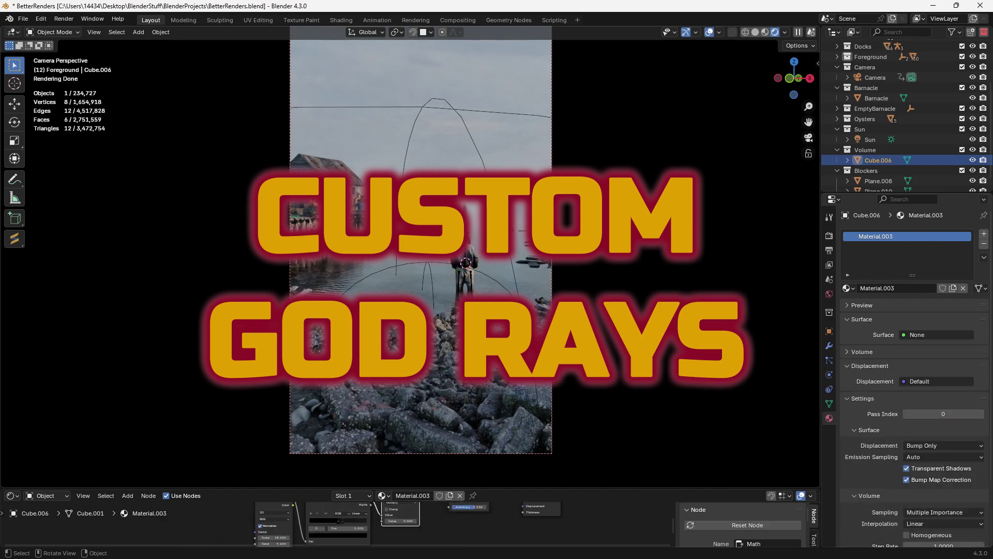
key(shift+a)
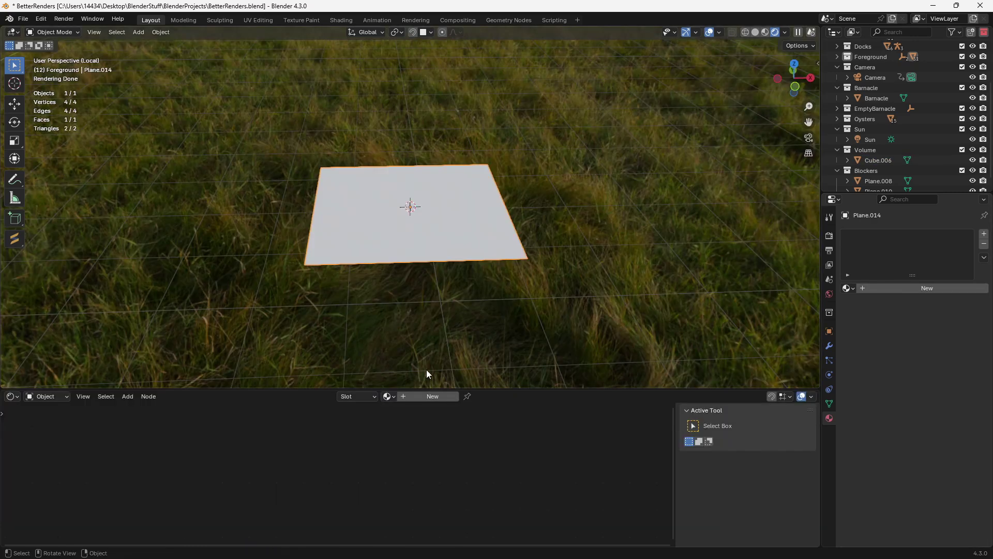
click(421, 397)
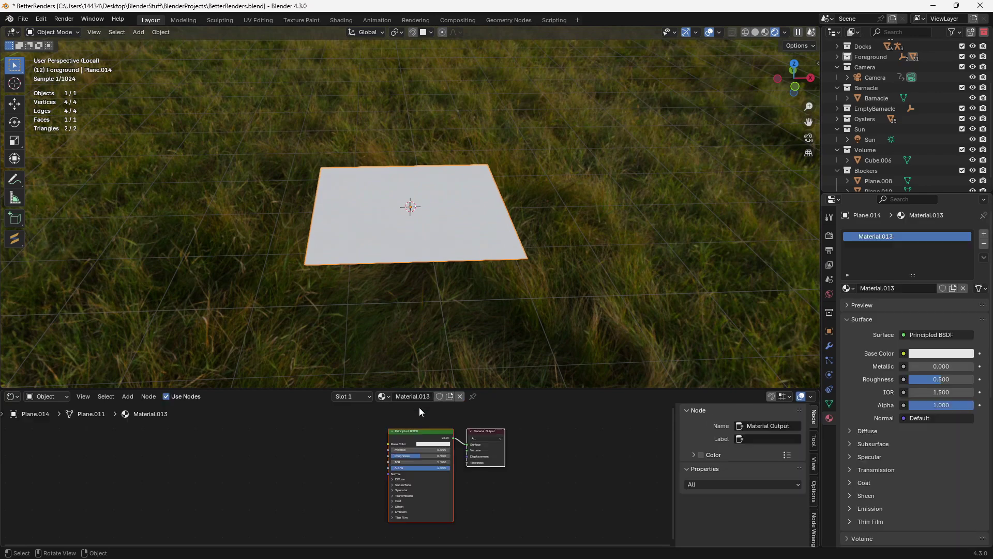
scroll(347, 477, up, 2)
key(x)
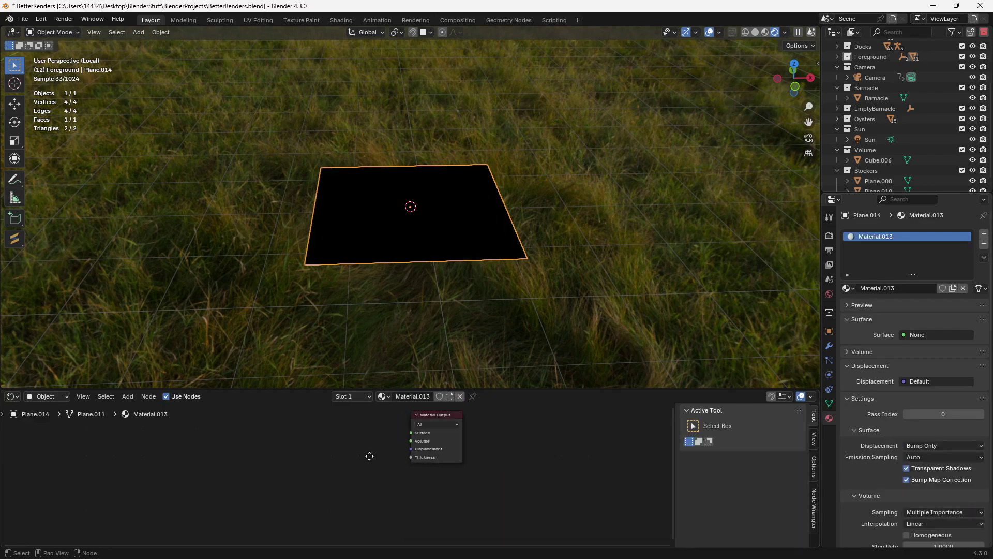
Step: Add an Emission shader to the plane's material and connect it to the Material Output's Surface input
key(shift+a)
text(e)
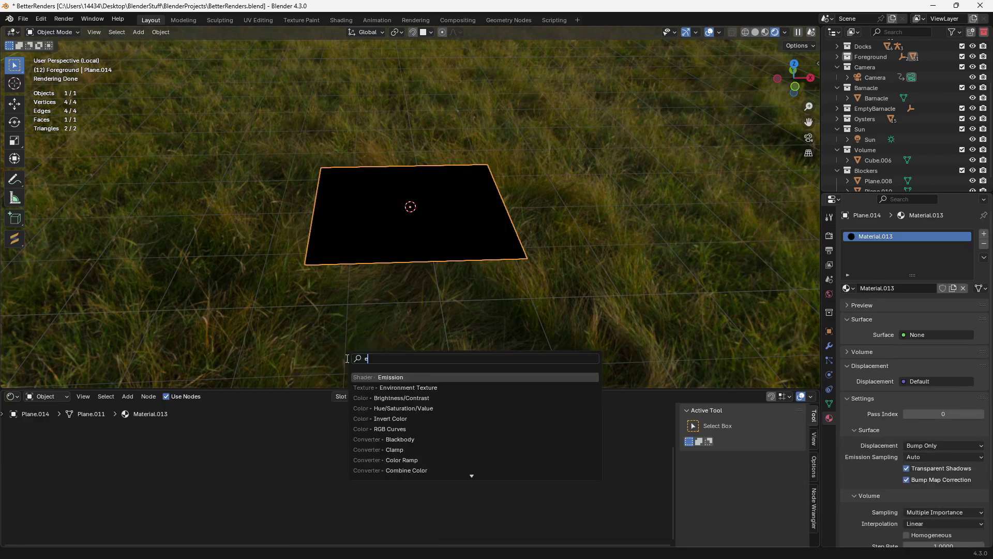
text(m)
click(369, 376)
click(327, 468)
drag(387, 483, 436, 462)
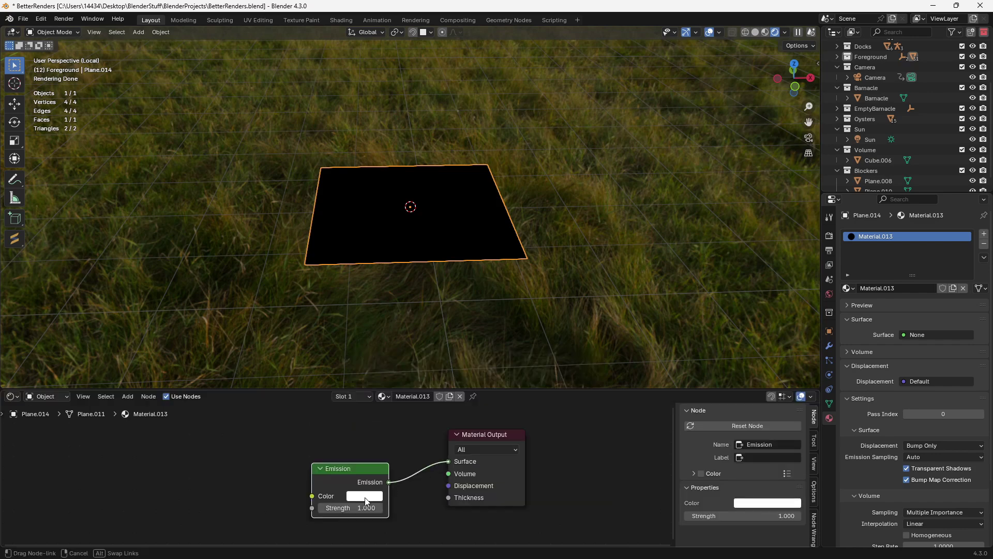
Step: Set the Emission shader's color to a pale yellow
middle_drag(357, 501, 387, 481)
scroll(396, 479, up, 3)
click(408, 479)
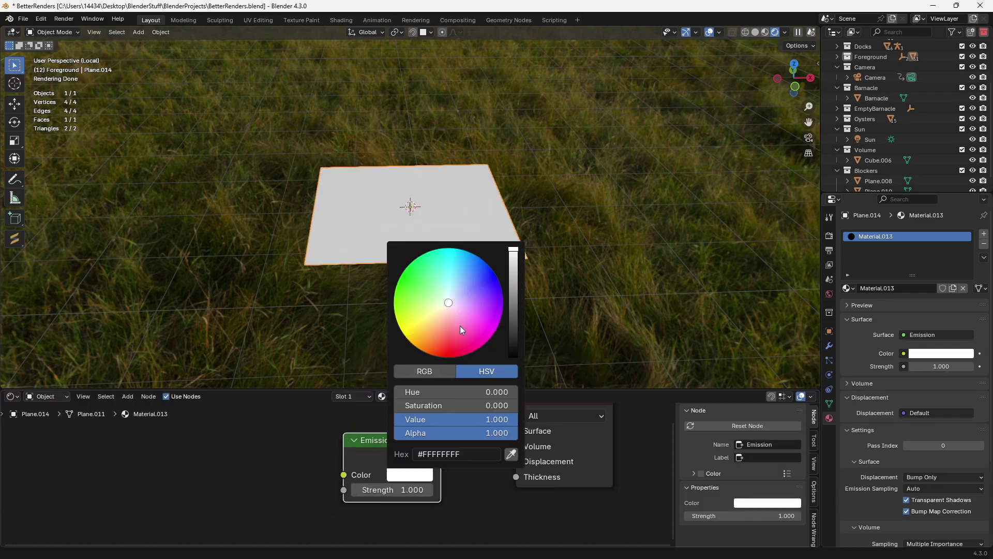
click(432, 327)
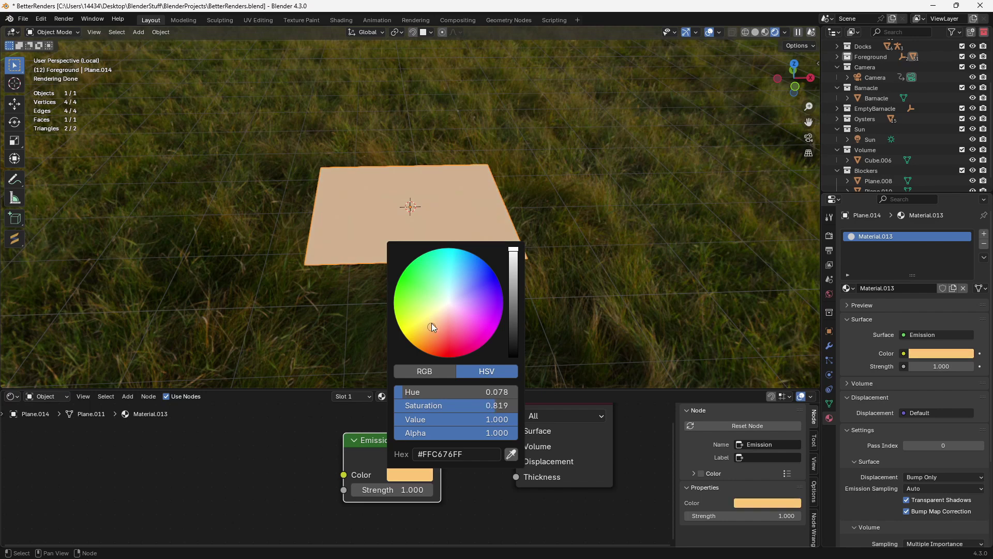
click(433, 318)
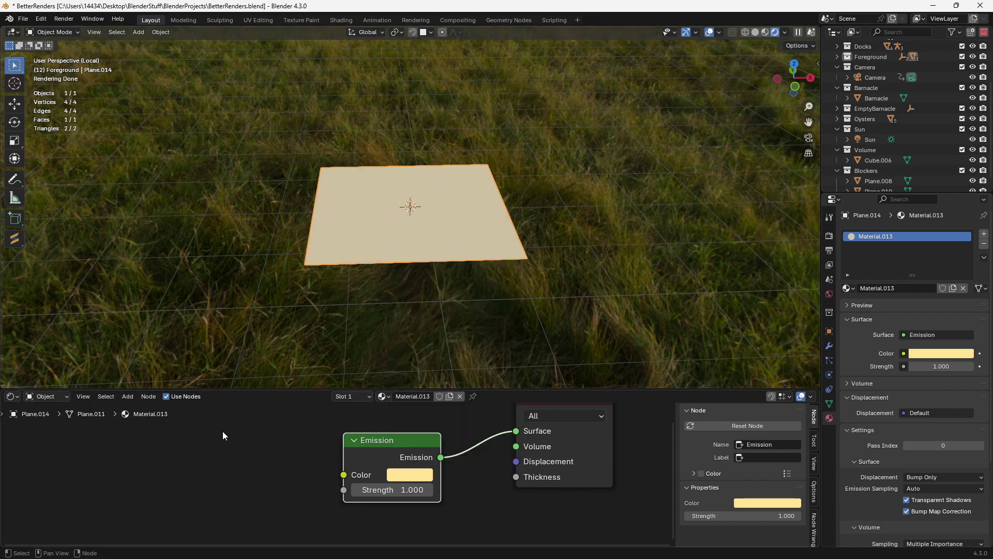
Step: Add a Transparent BSDF above the Emission shader and combine the two with a Mix Shader feeding the Material Output
scroll(277, 439, down, 2)
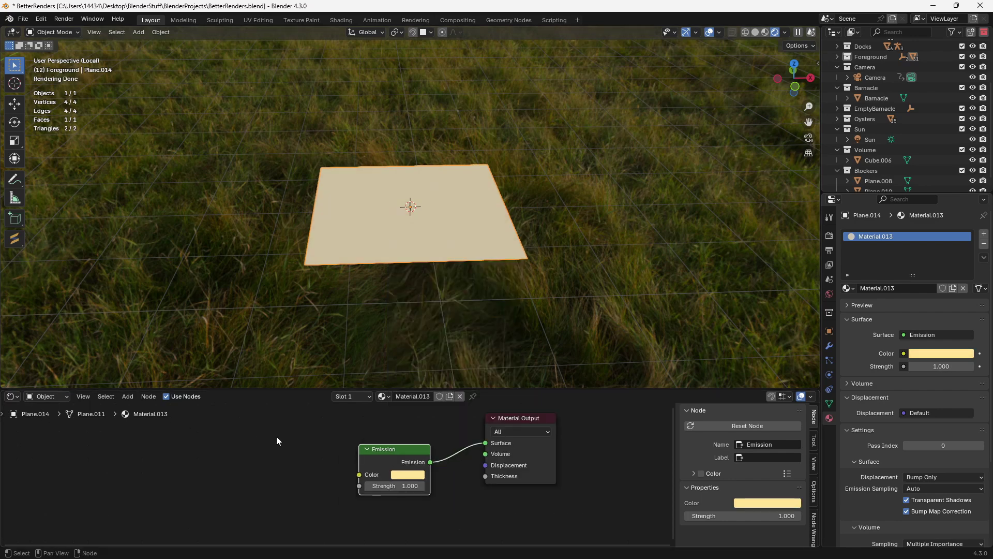
key(shift+a)
text(tra)
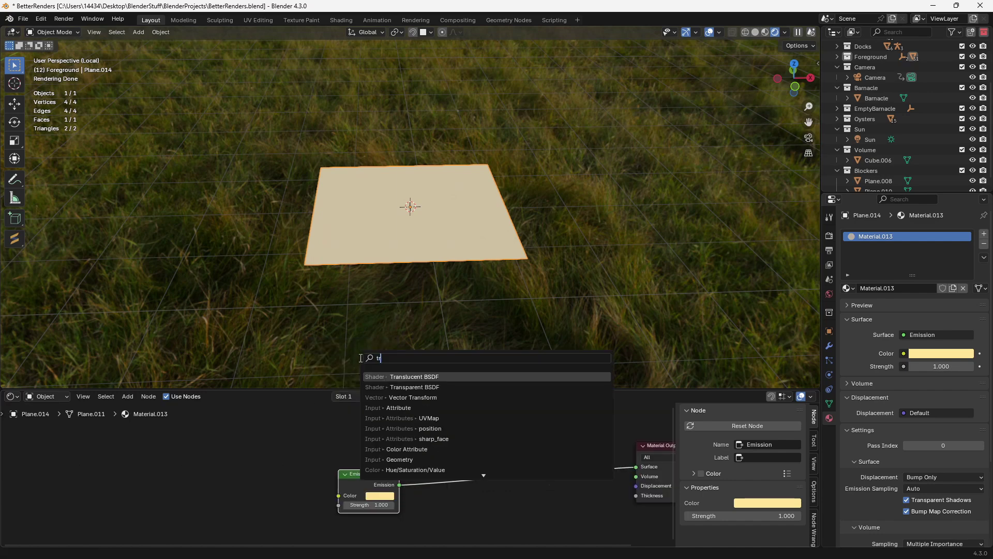
click(388, 388)
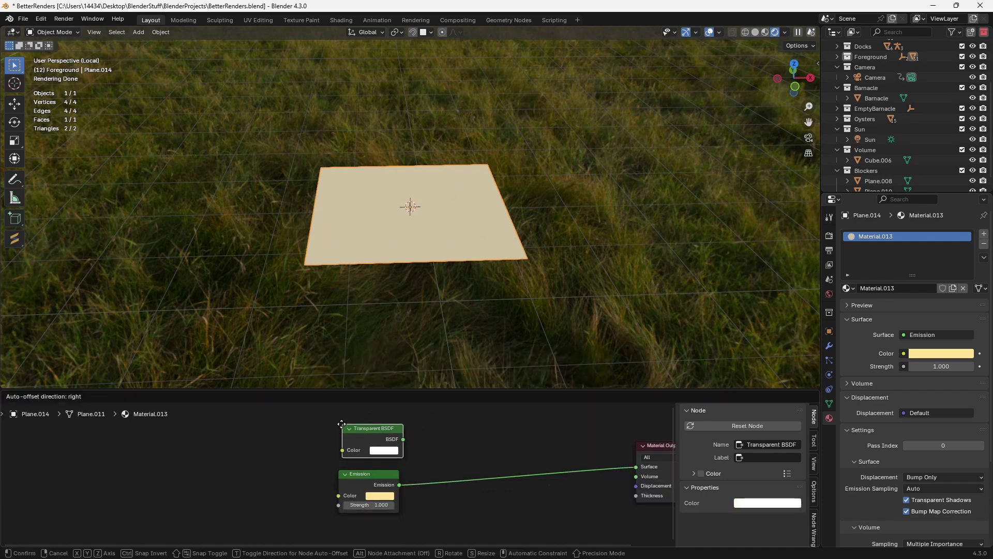
click(355, 428)
shift+click(355, 479)
key(ctrl+0)
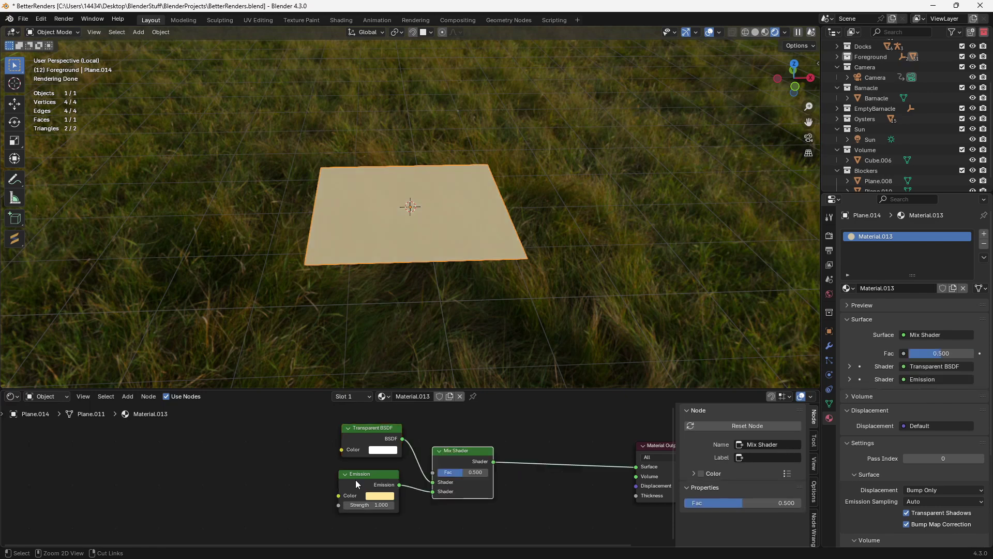
Step: Add a Gradient Texture and connect its Color to the Mix Shader's Fac input
key(shift+a)
text(grad)
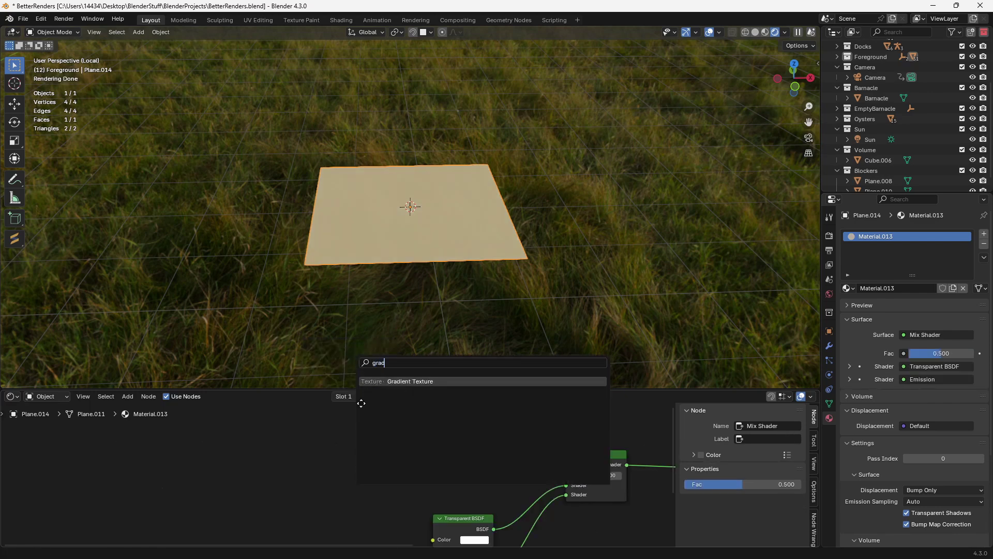
key(Return)
click(368, 445)
key(f)
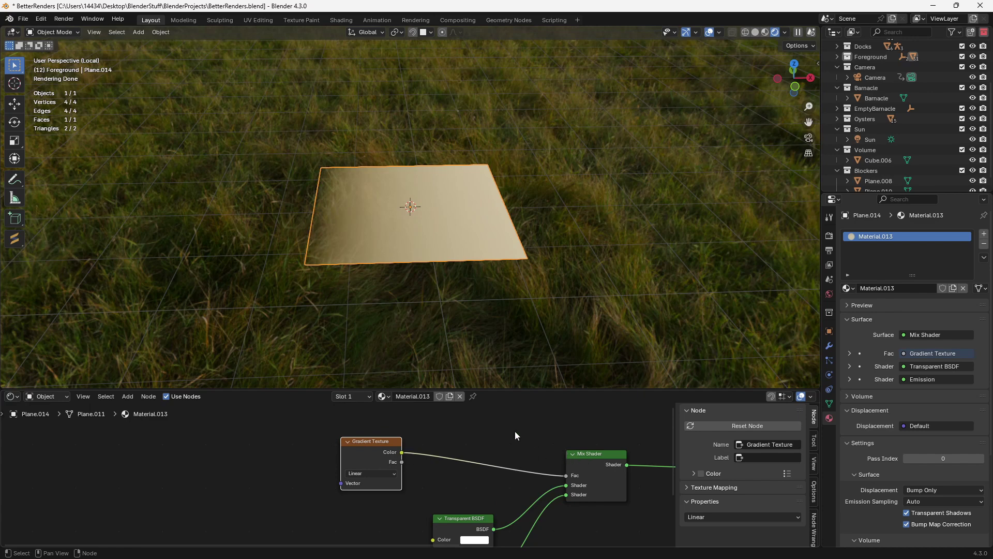
Step: Map the Gradient Texture with Object coordinates through a Mapping node and change its type to Quadratic Sphere
key(ctrl+t)
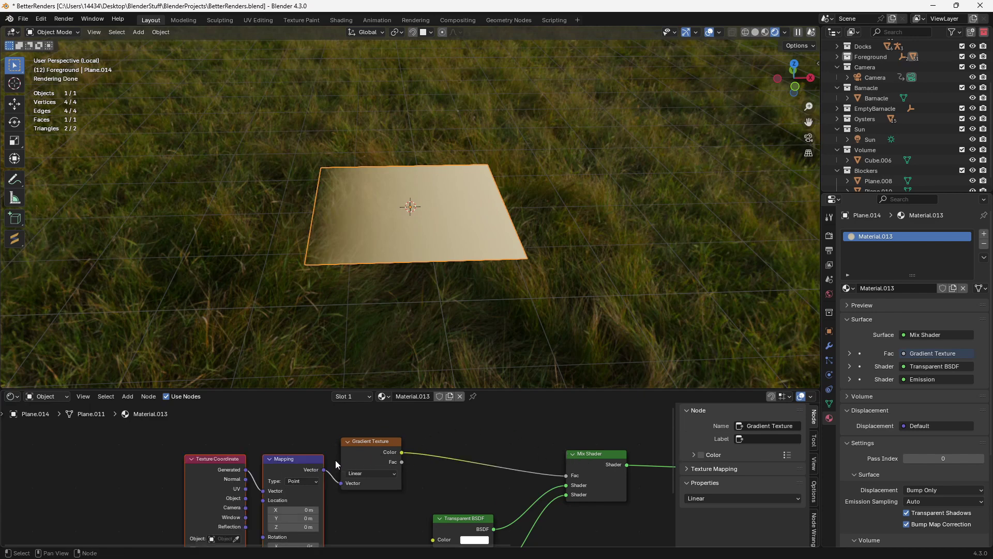
middle_drag(313, 469, 362, 436)
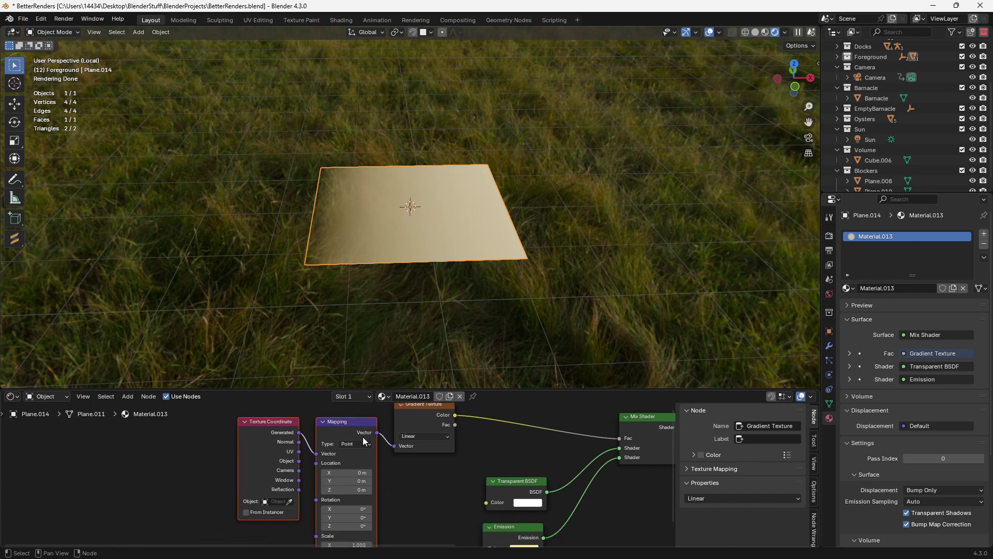
drag(299, 461, 316, 454)
click(401, 438)
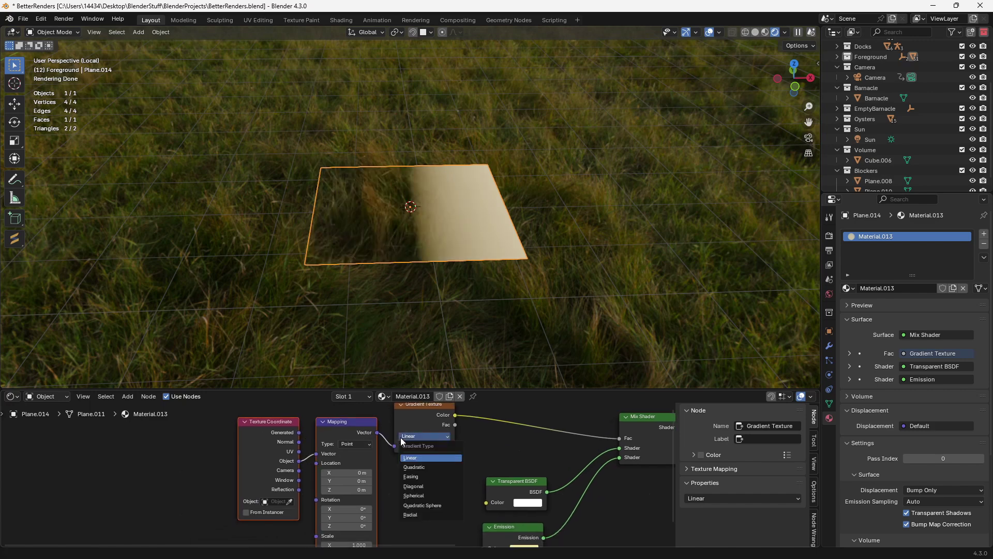
click(430, 505)
middle_drag(590, 198, 311, 289)
scroll(554, 447, up, 1)
Step: Insert a Color Ramp between the Gradient Texture and the Mix Shader, and darken its white stop to dark grey
middle_drag(555, 447, 363, 481)
scroll(363, 480, up, 1)
key(shift+a)
text(c)
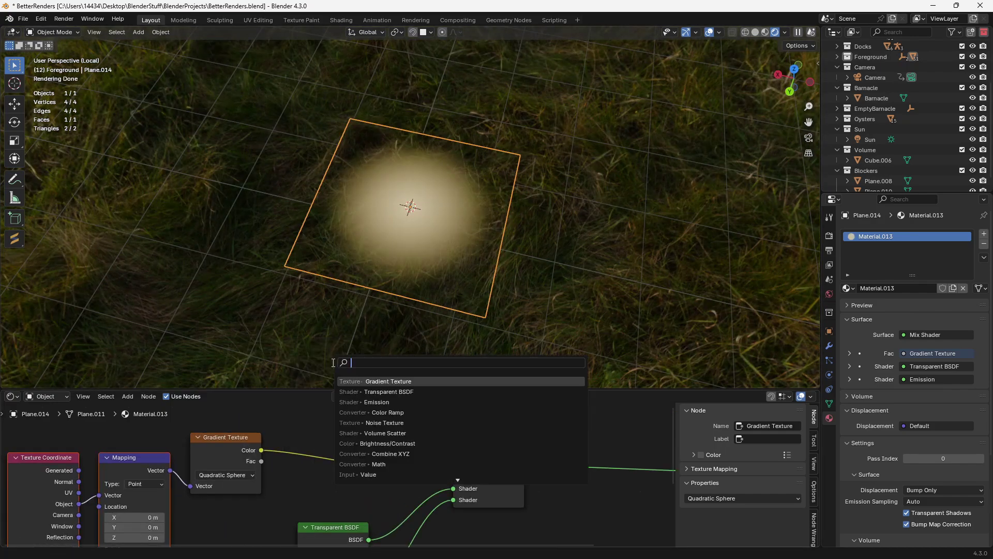
key(Return)
click(298, 414)
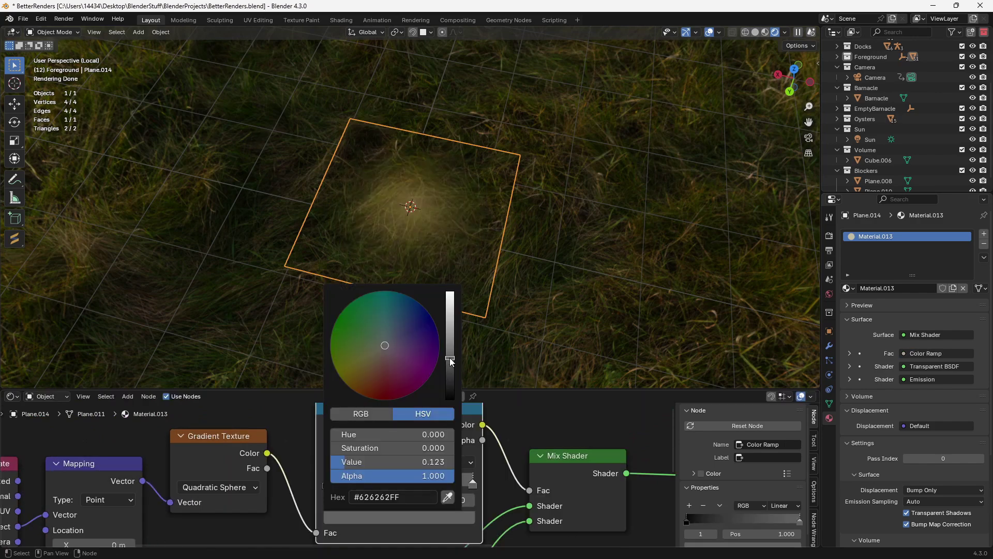
drag(449, 371, 452, 360)
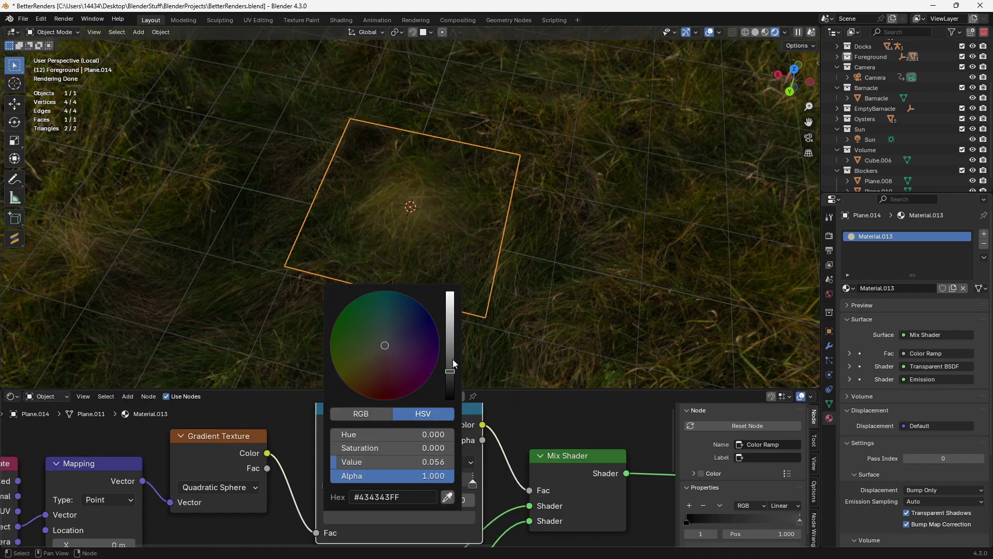
scroll(460, 240, up, 4)
scroll(370, 480, down, 7)
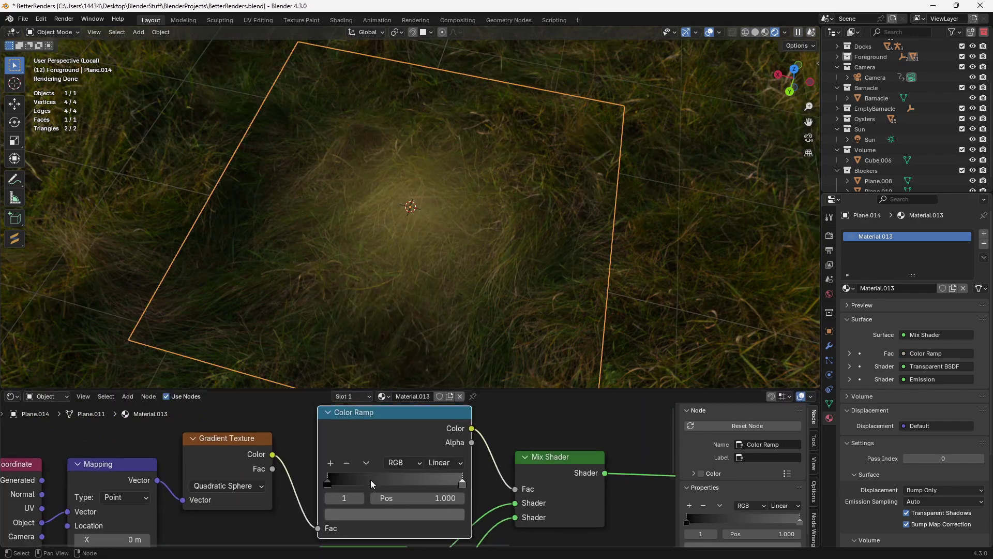
Step: Change the Emission shader's color to a warm pale orange and check the soft glow on the plane
middle_drag(369, 488, 376, 418)
scroll(368, 500, up, 4)
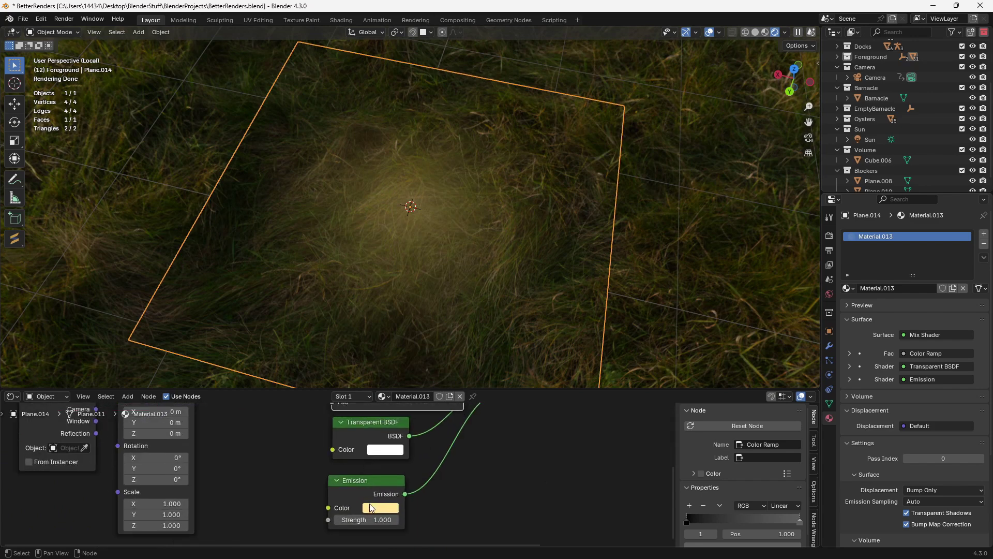
click(371, 507)
drag(403, 384, 406, 384)
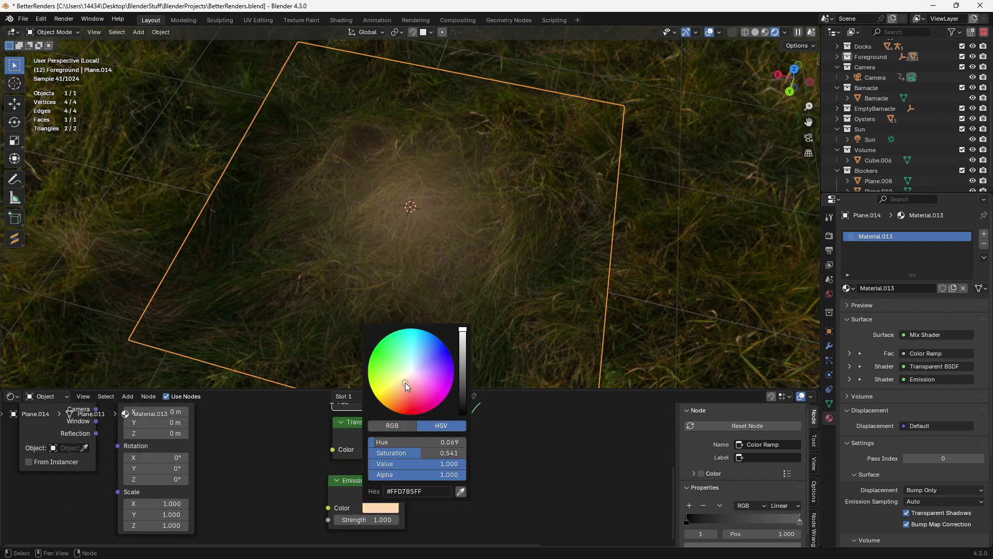
click(402, 385)
scroll(551, 197, down, 5)
middle_drag(551, 197, 404, 193)
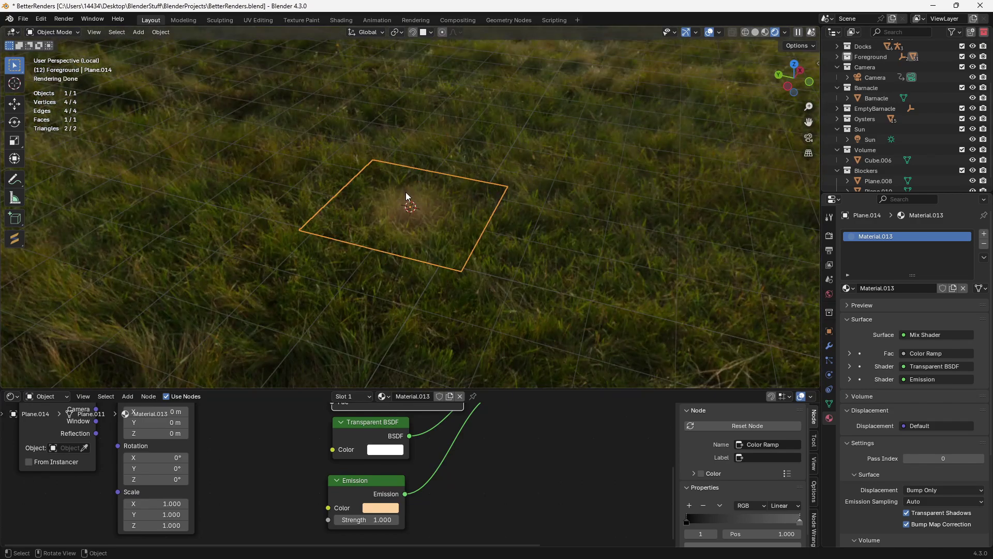
Step: Leave local view, stand the glow plane upright with a 90° rotation about X, and stretch it vertically along Z
key(KP_Divide)
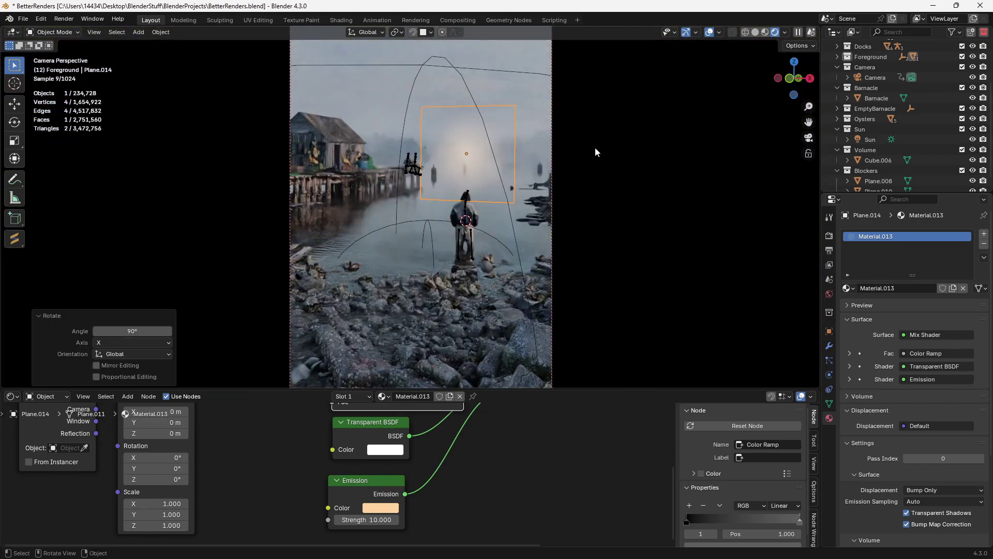
key(s)
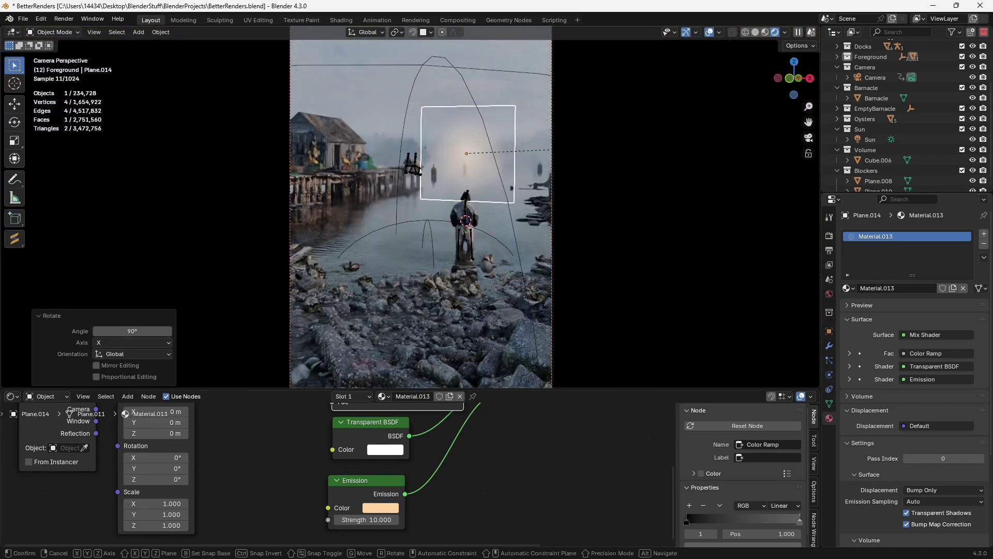
key(z)
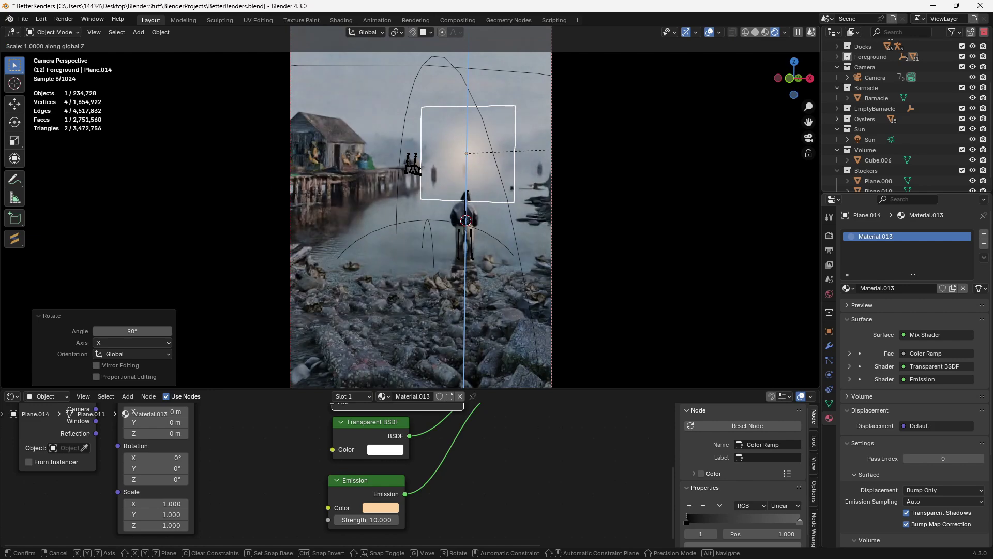
click(582, 145)
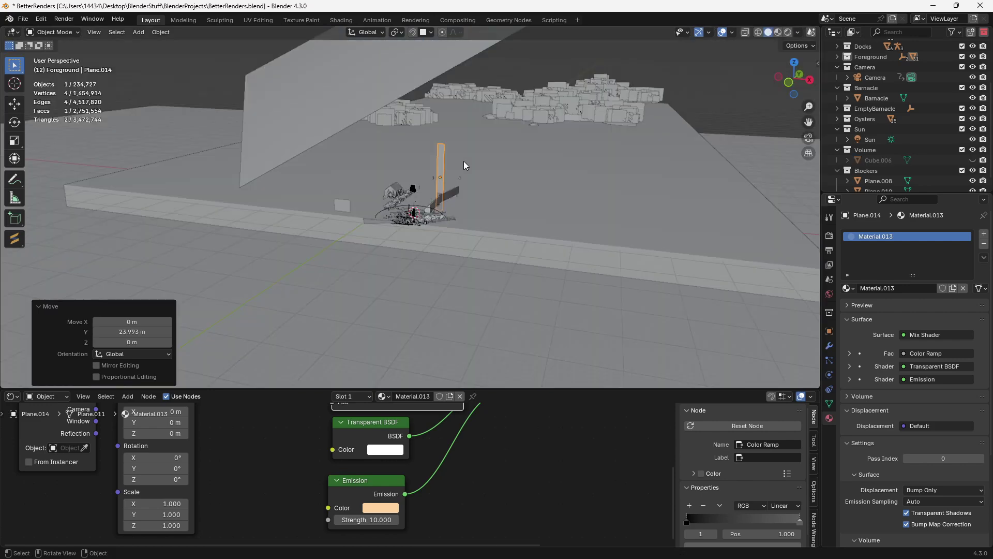
Step: Raise the stretched plane along Z and move it about -10.1 m in X, 0.8 m in Y and 3.1 m in Z, beside the dock hut
middle_drag(464, 160, 460, 188)
key(g)
key(z)
click(445, 169)
key(g)
click(414, 169)
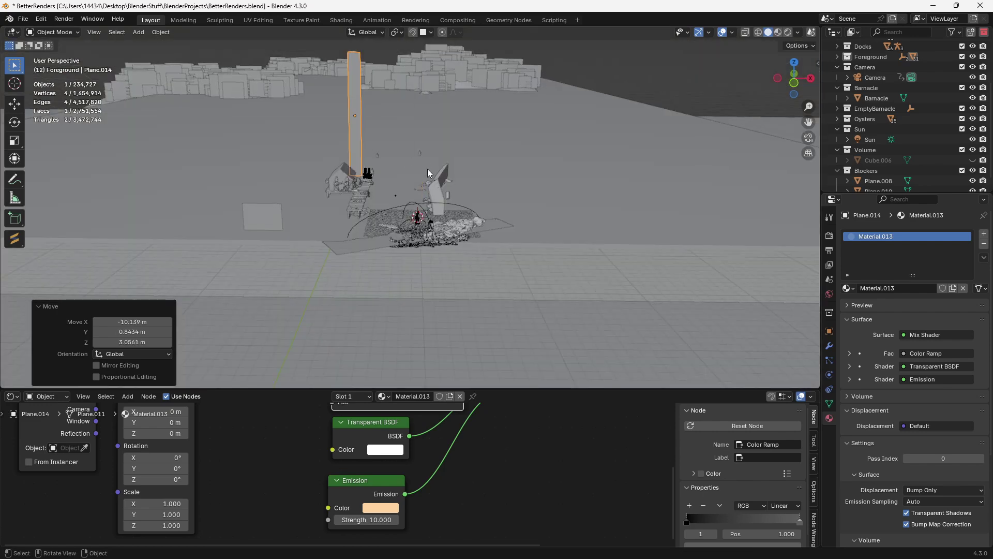
Step: Tilt the glow plane about -42.6° in the view plane and lower it about 3.3 m along Z in the camera view
key(r)
click(509, 145)
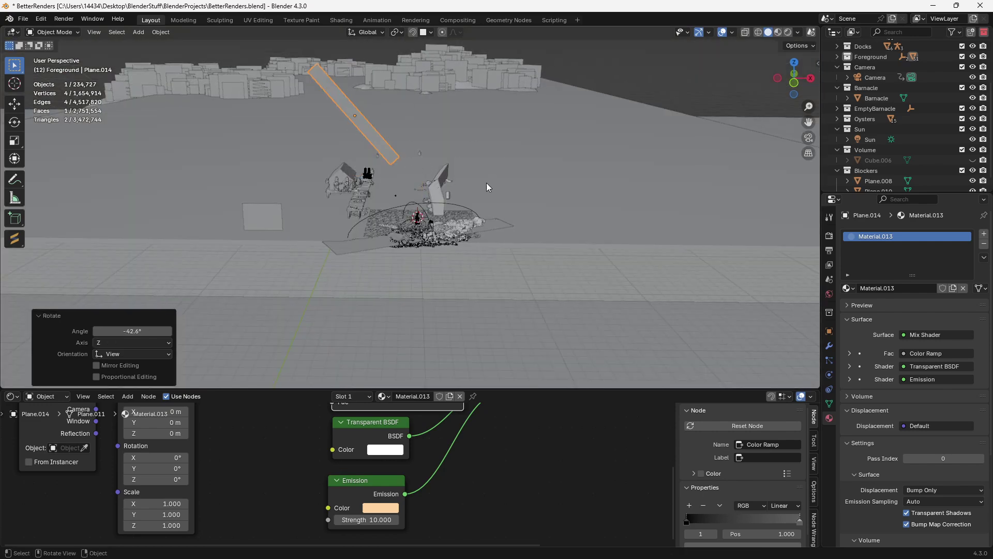
key(KP_0)
key(g)
key(z)
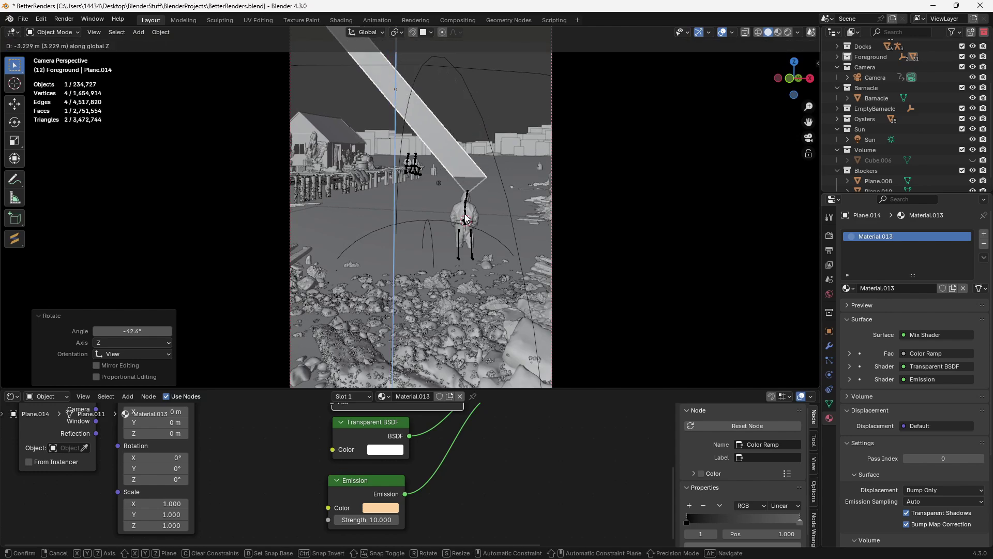
click(505, 198)
key(r)
key(r)
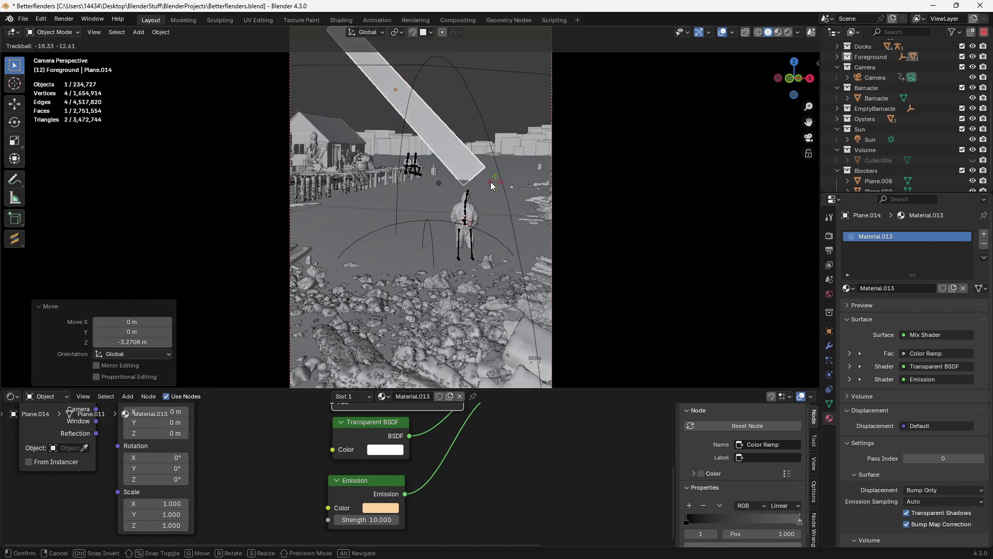
key(Escape)
Step: Duplicate the glow plane and place the copy about 5.6 m along X and 1.6 m along Y from the original
key(shift+d)
click(557, 183)
scroll(557, 182, down, 1)
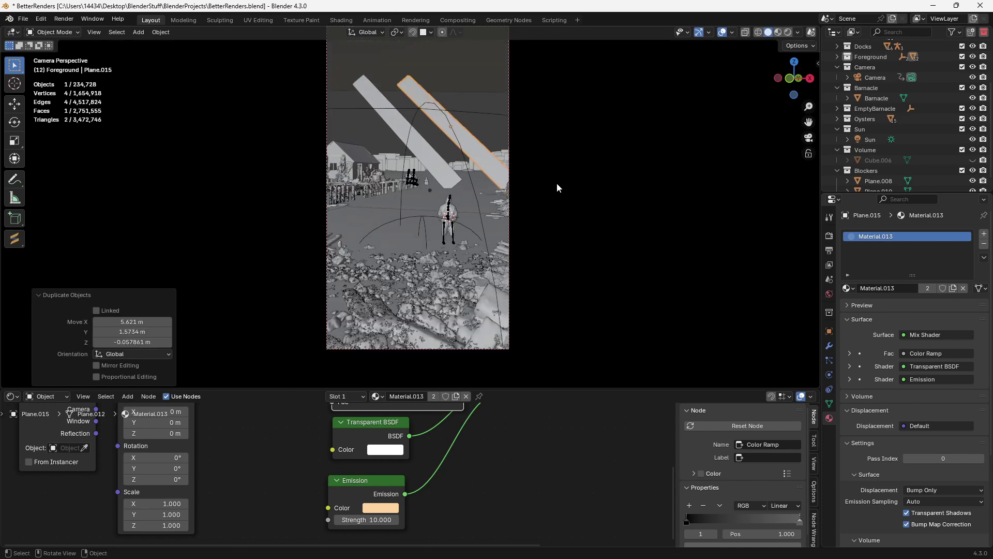
scroll(557, 183, down, 2)
Step: Rotate the glow planes to slant toward the frame's upper right, and shift one about 1 m in X and 0.3 m in Y
key(r)
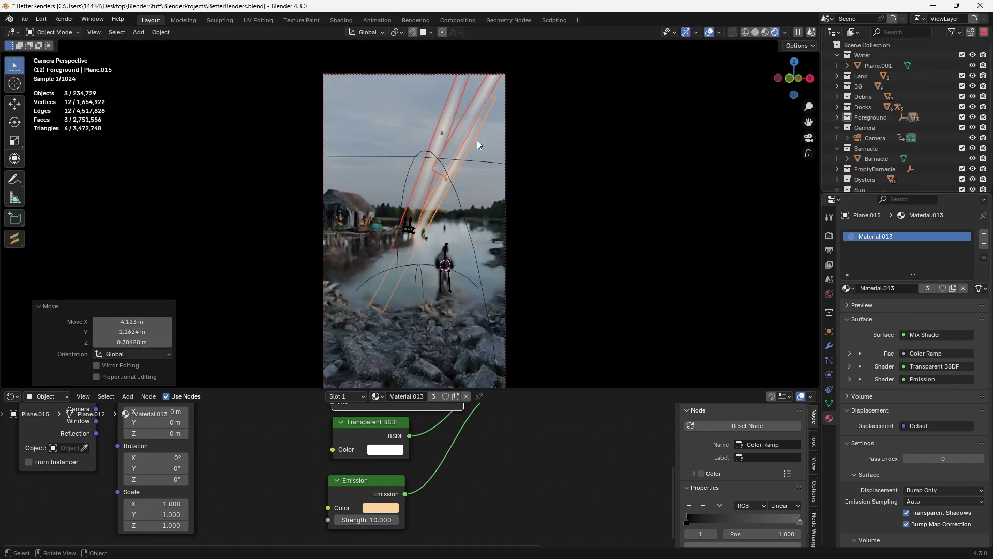
click(477, 140)
key(g)
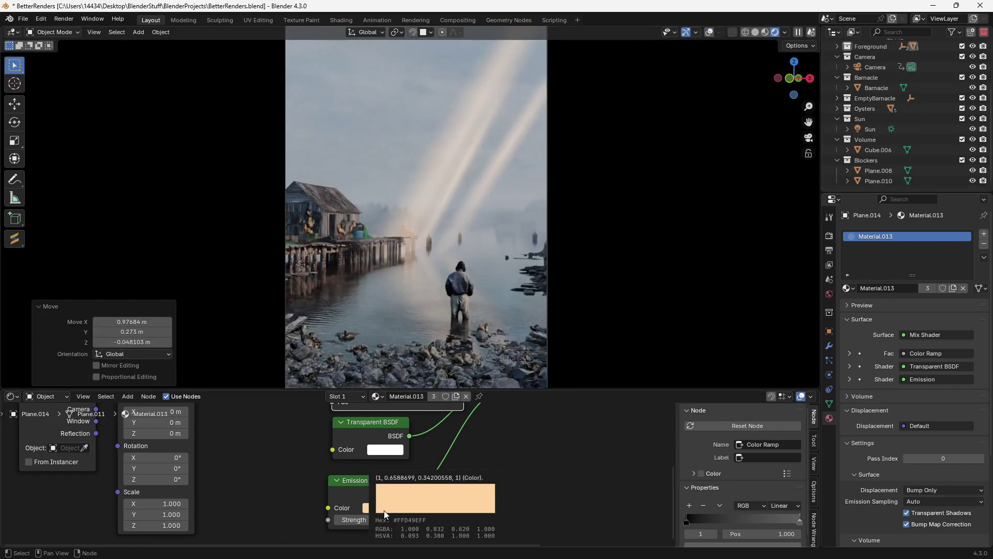
Step: Set the strength of the glow material's Emission shader to 3
scroll(332, 476, down, 5)
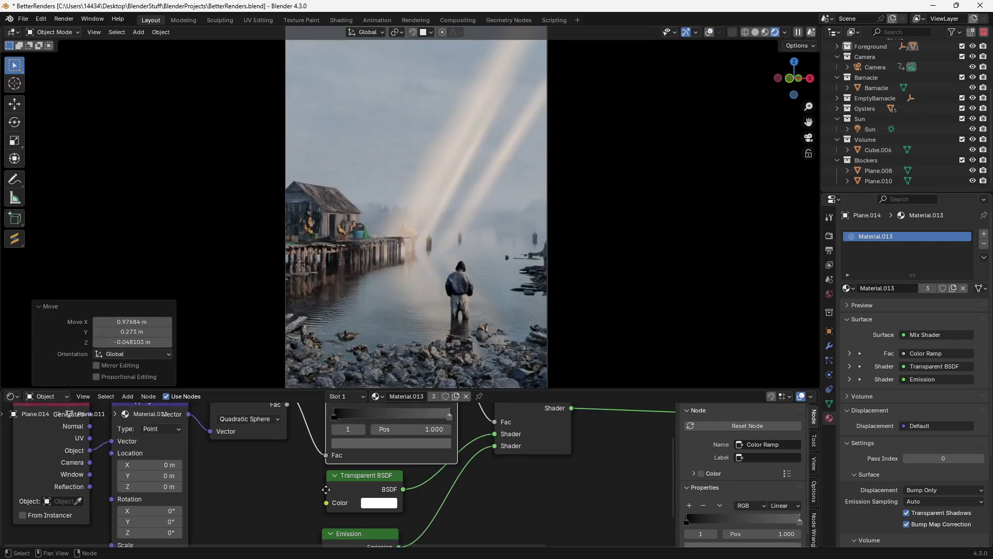
middle_drag(329, 474, 340, 438)
scroll(340, 437, up, 5)
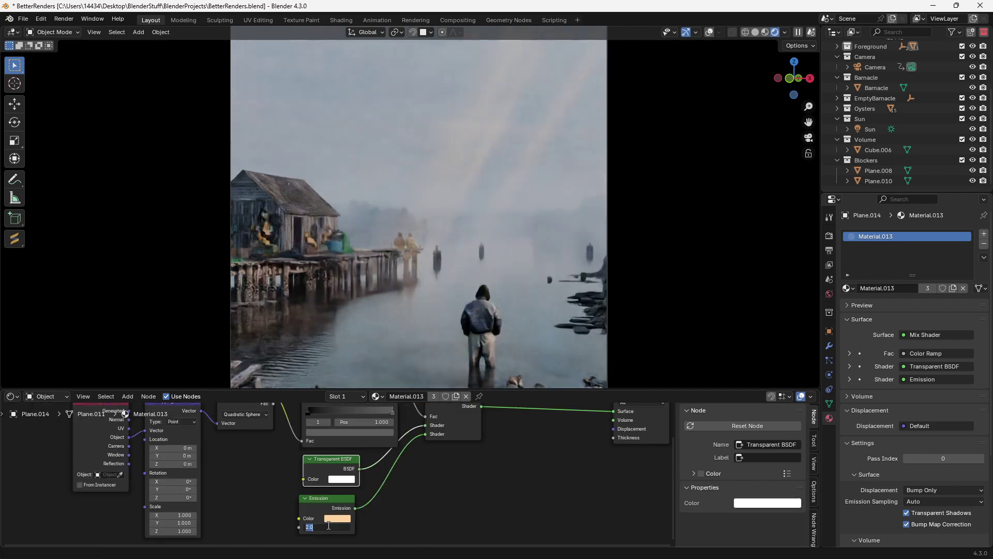
text(10)
key(Return)
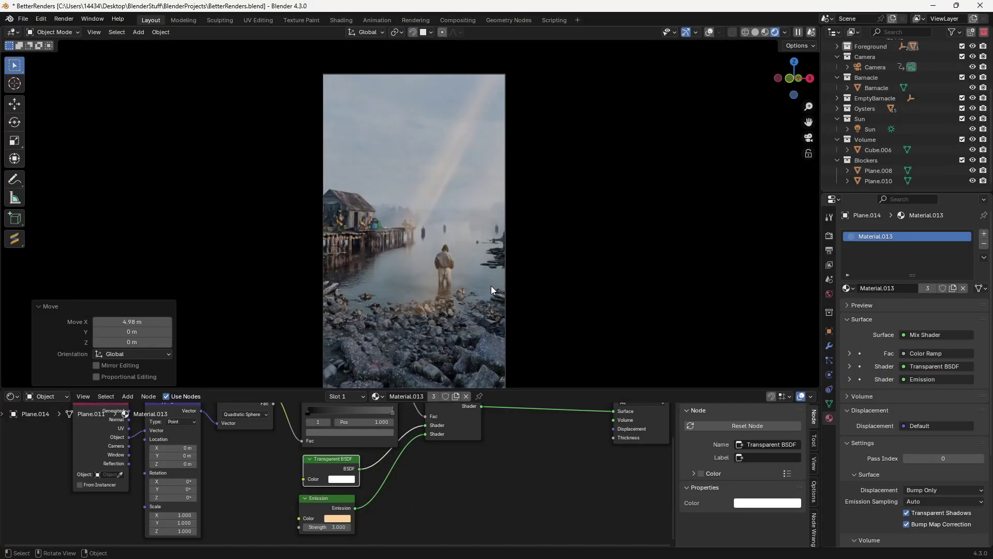
Step: Examine the god rays, fog, dock and shoreline from outside the camera framing and from the far side of the standing figure
middle_drag(488, 288, 485, 292)
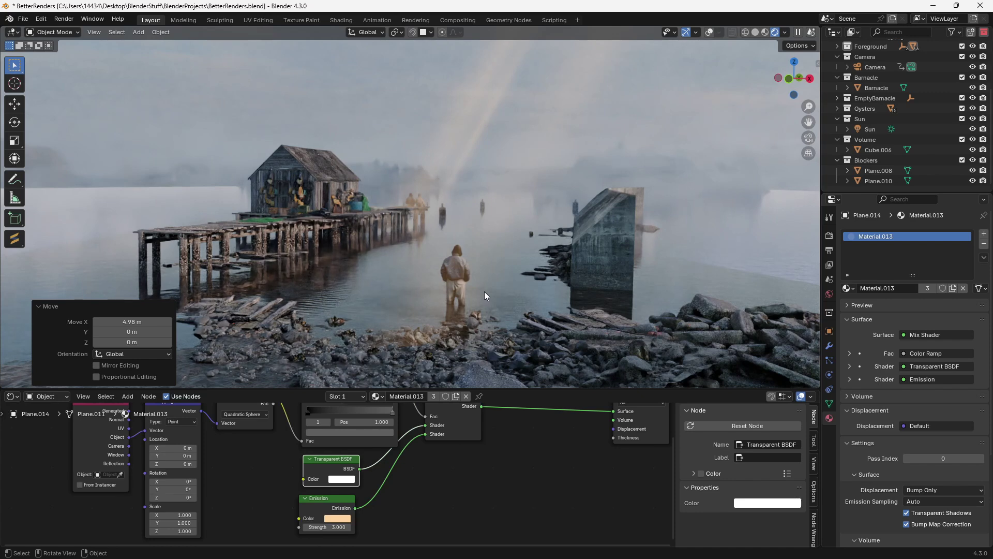
scroll(393, 111, down, 2)
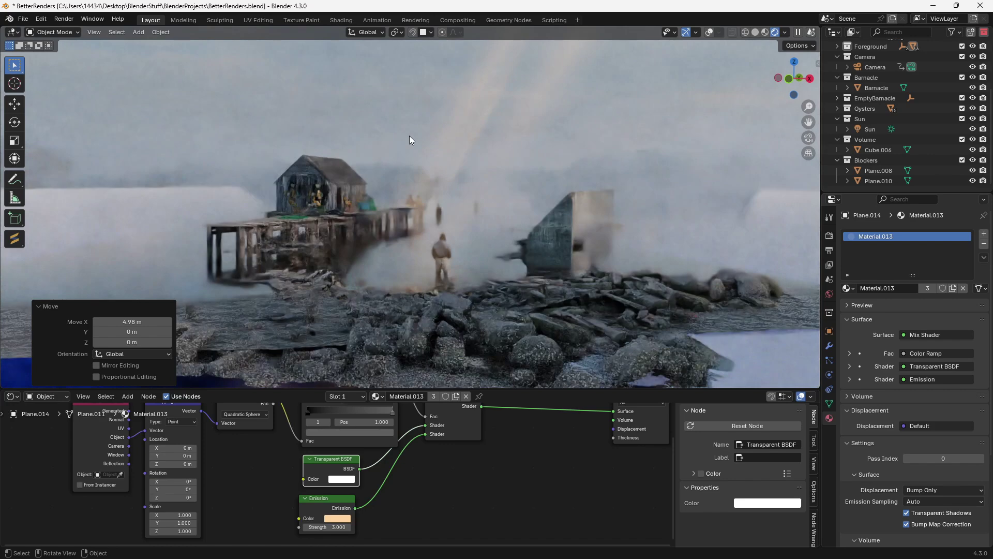
scroll(408, 136, up, 1)
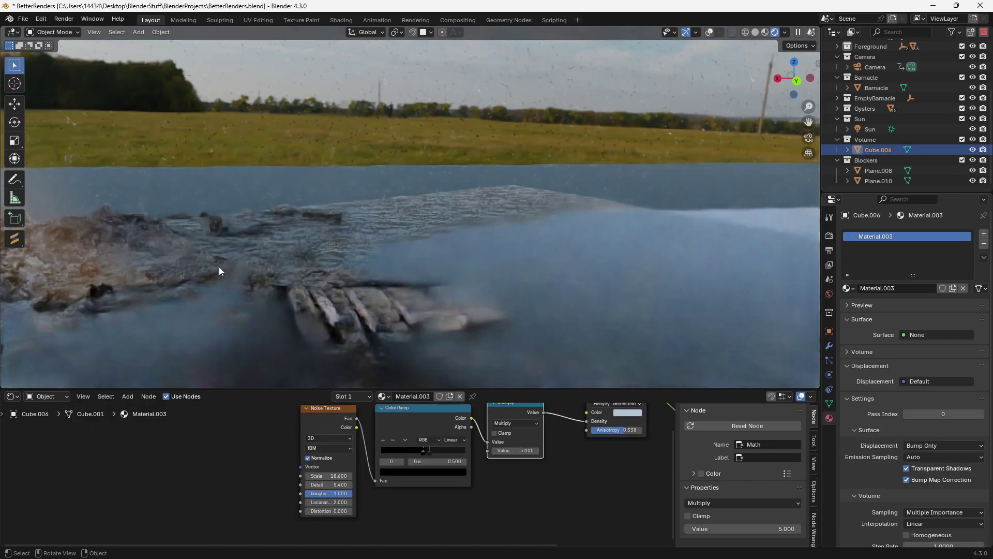
shift+middle_drag(219, 266, 554, 233)
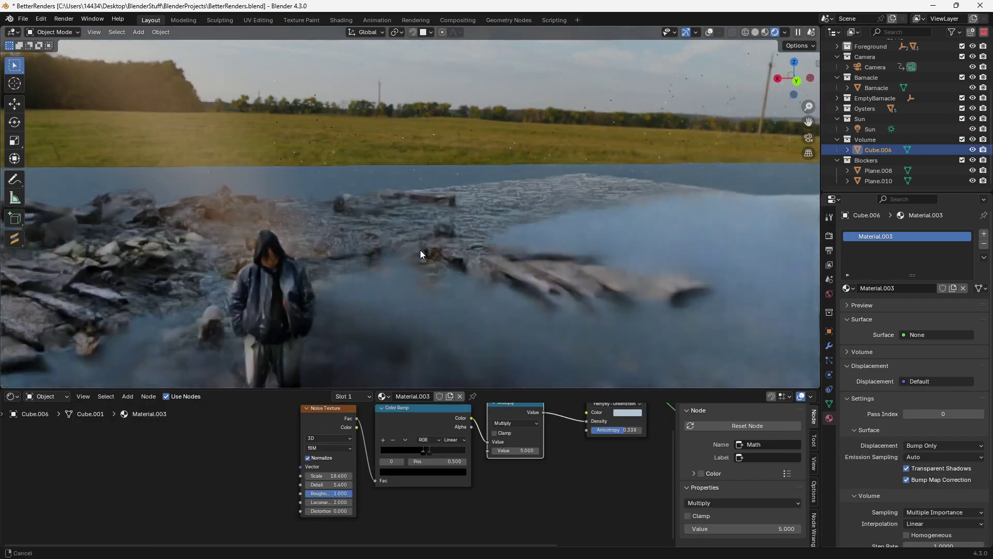
middle_drag(421, 249, 330, 253)
shift+middle_drag(497, 263, 366, 262)
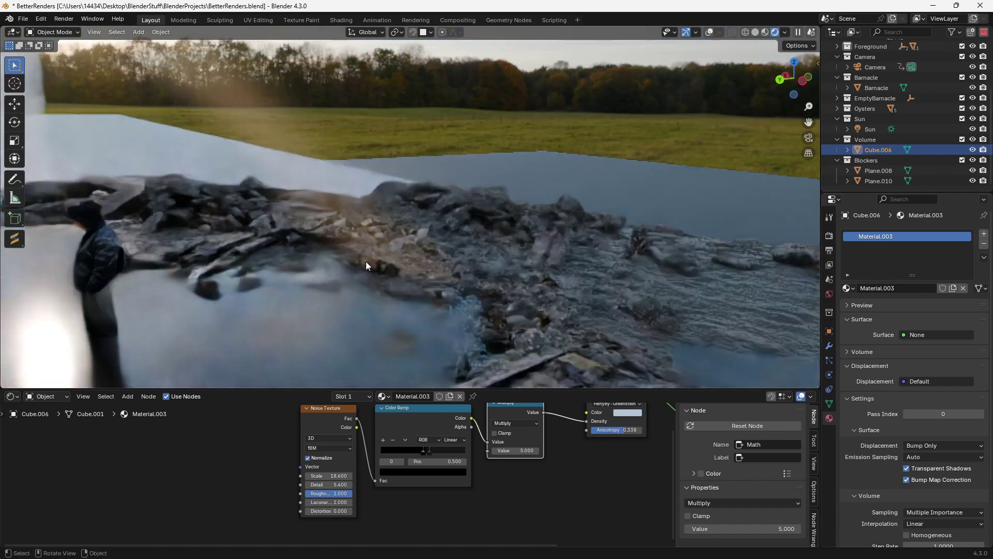
Step: Examine the shoreline rocks up close along with the AOOOO and Barnacle node groups in their material
scroll(532, 295, up, 5)
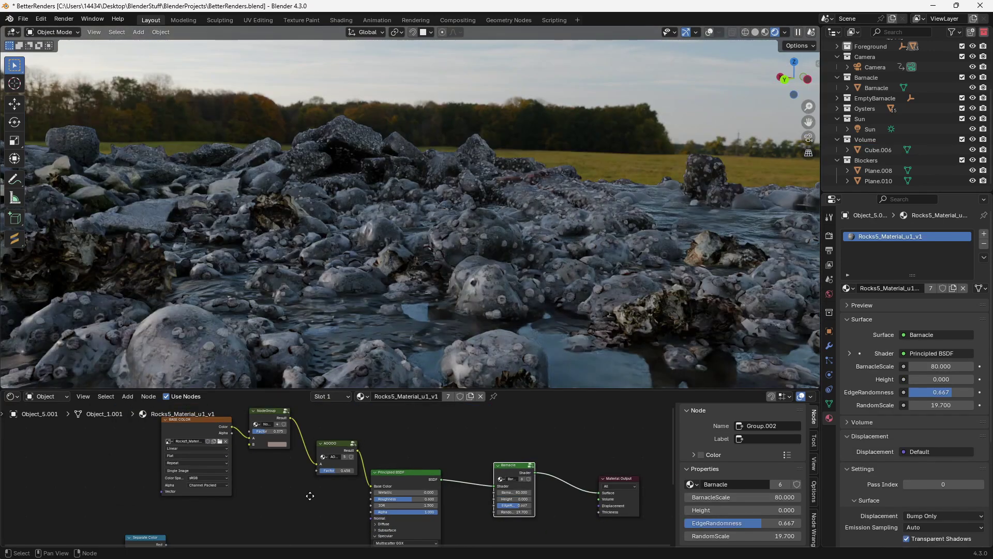
scroll(324, 430, up, 2)
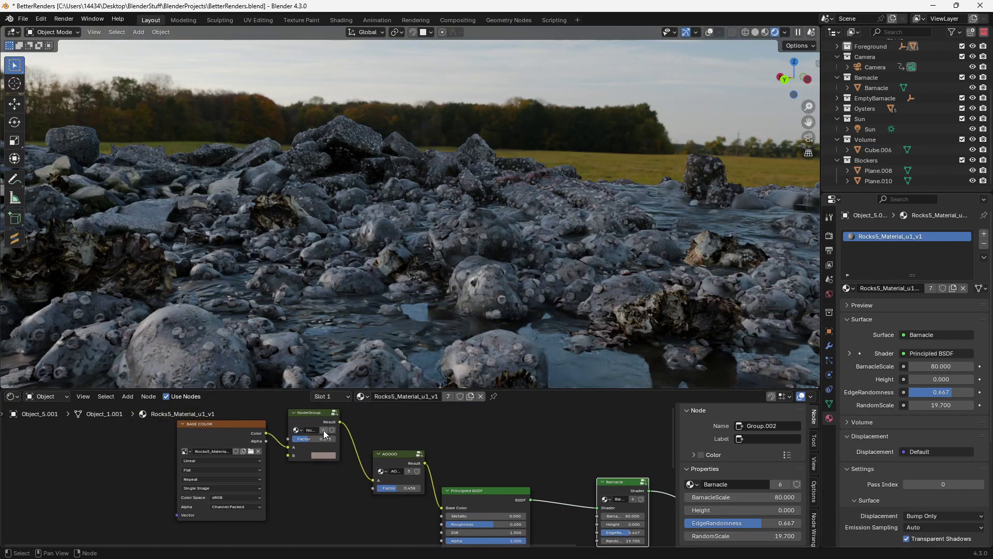
scroll(379, 505, up, 2)
scroll(378, 505, up, 3)
click(368, 440)
scroll(382, 451, down, 5)
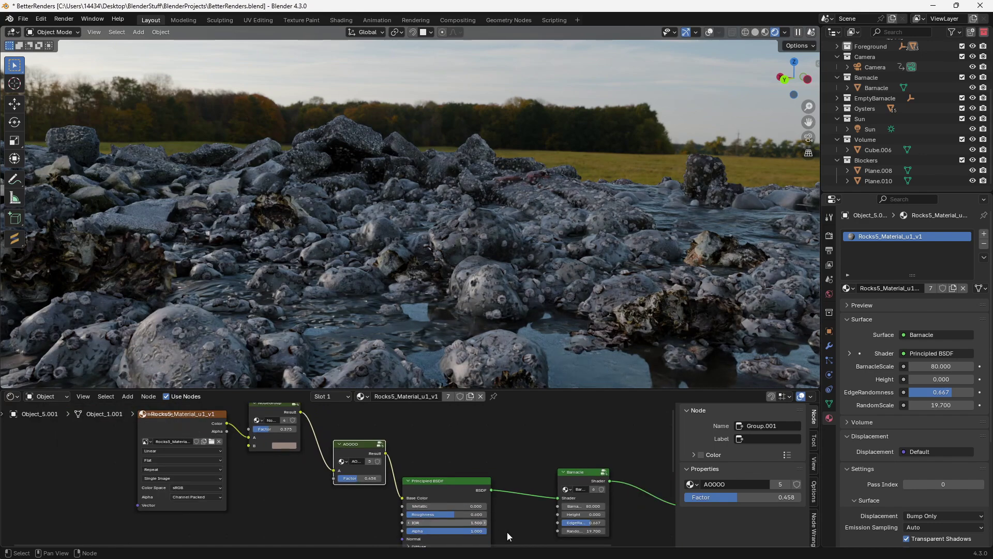
middle_drag(507, 532, 375, 508)
click(468, 449)
scroll(266, 300, down, 6)
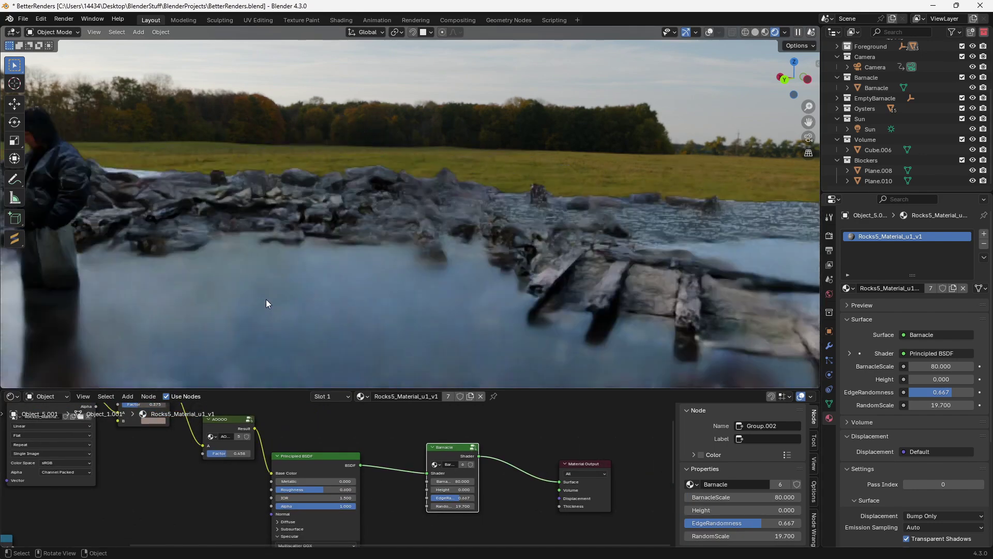
Step: Inspect the dock posts and the Barnacle node group in their WoodBeams material, and return to the camera view
middle_drag(266, 300, 581, 250)
scroll(498, 253, down, 5)
click(580, 248)
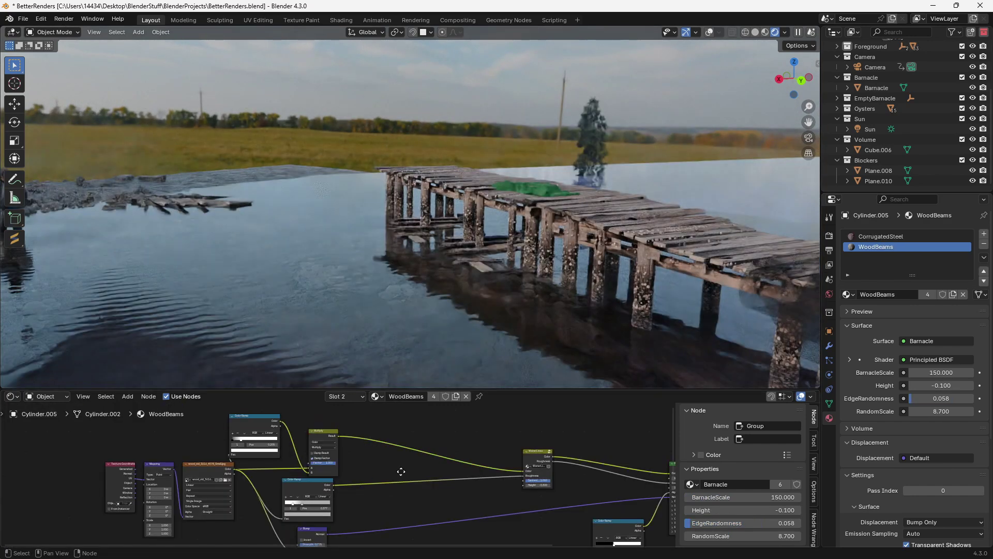
middle_drag(563, 250, 380, 304)
key(KP_0)
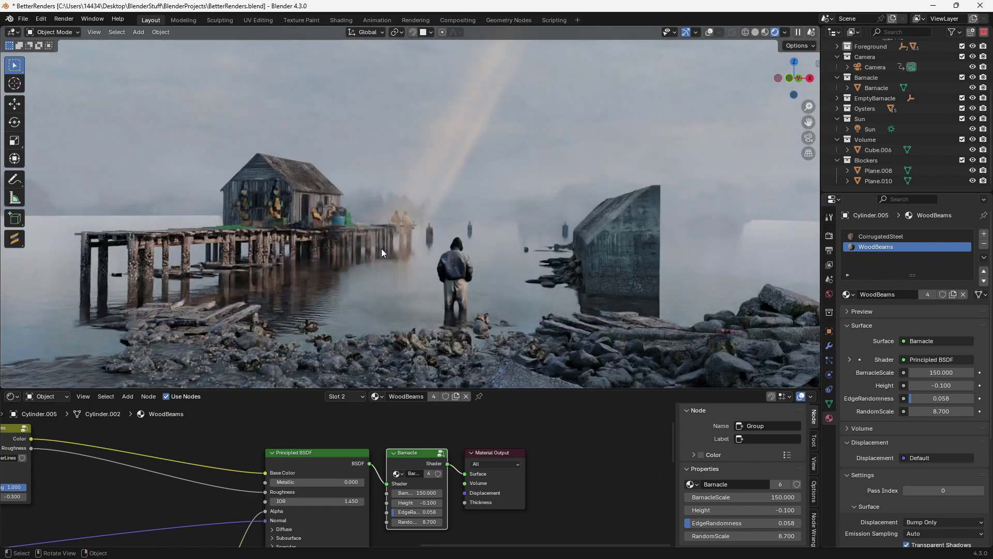